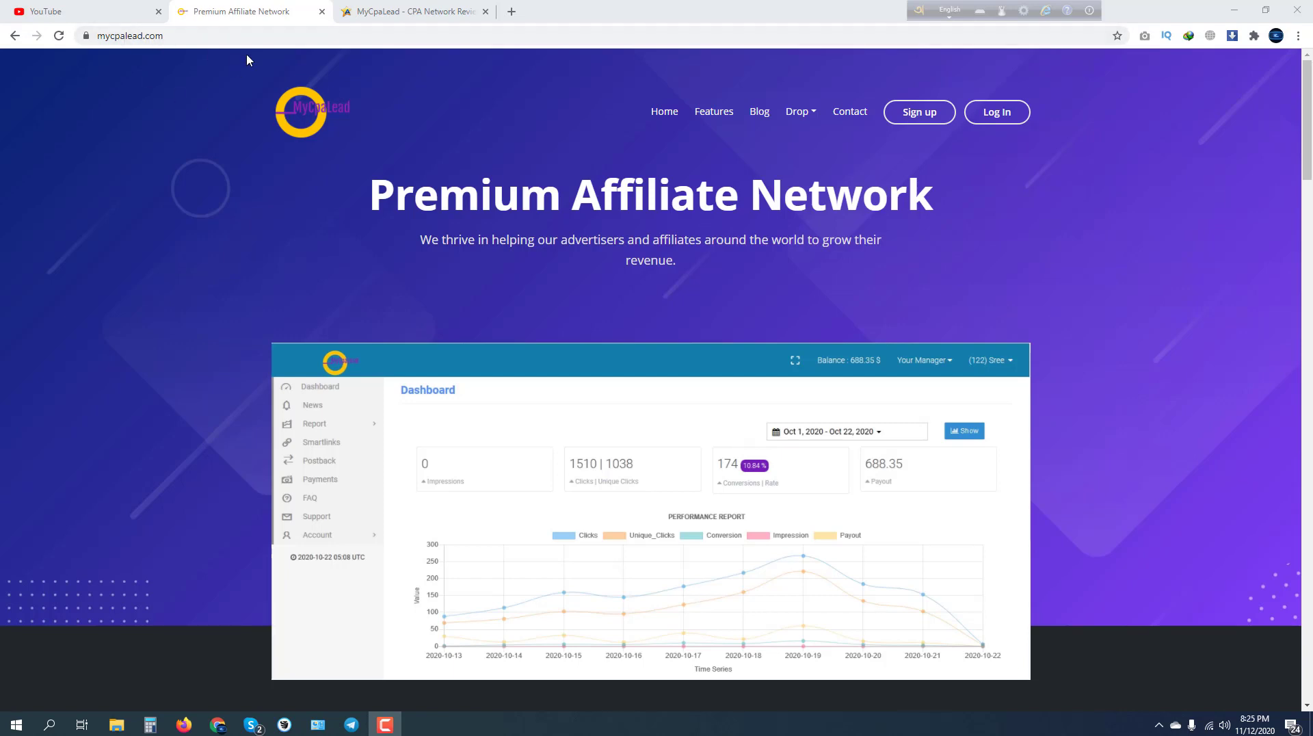
# Step: Open the MyCpaLead affiliate sign-up form and look over its Name and Company fields
pyautogui.click(919, 112)
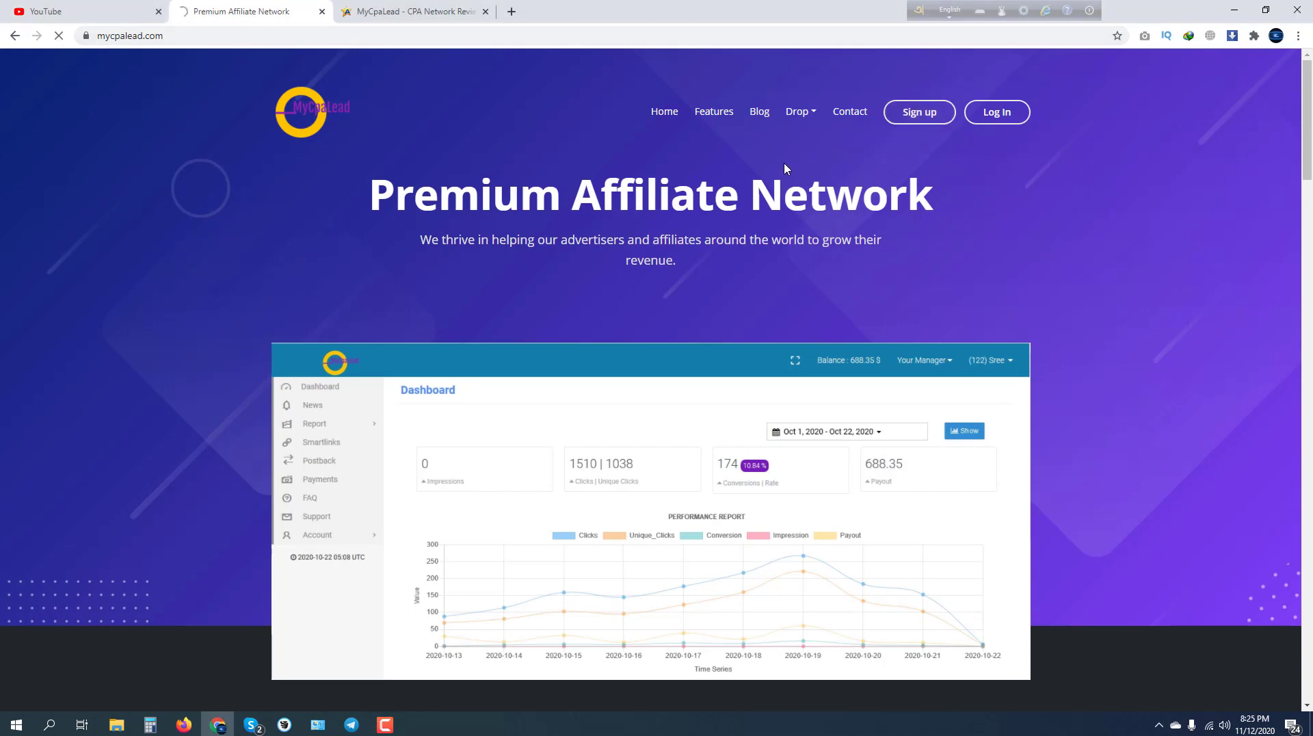
pyautogui.scroll(-2, 515, 322)
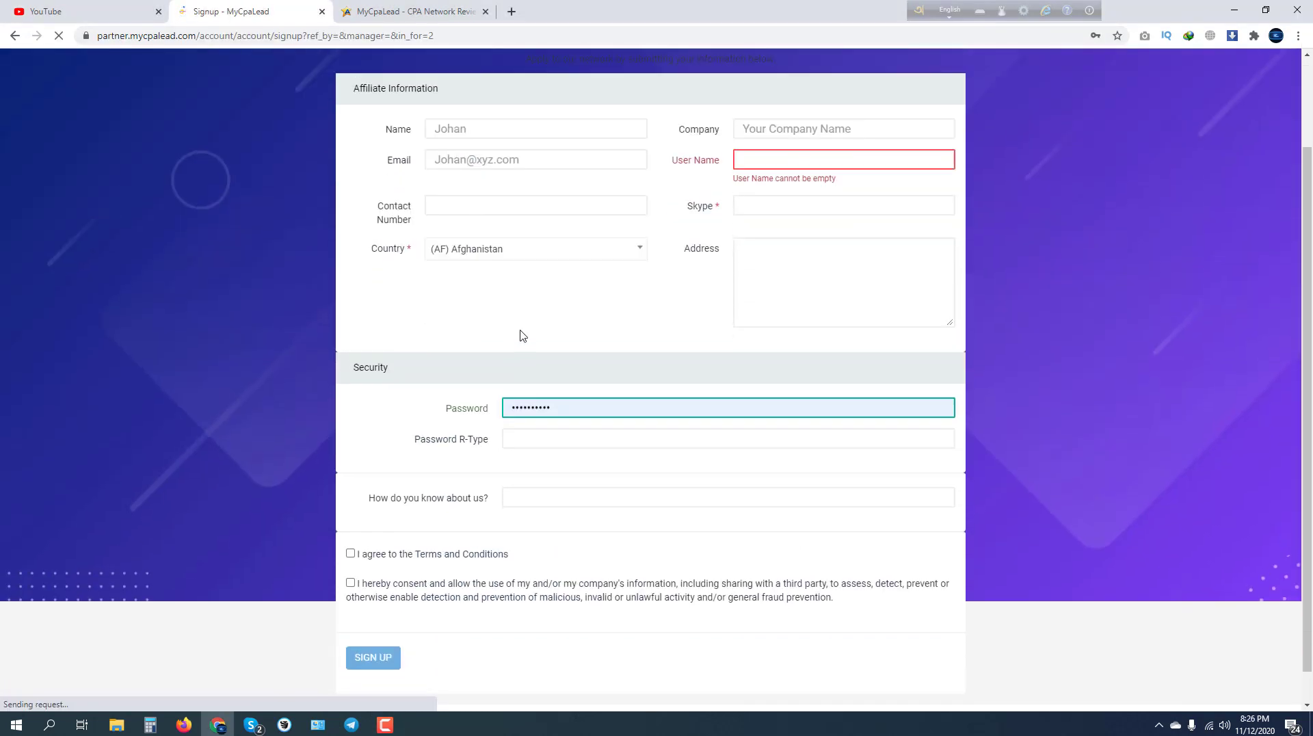
pyautogui.scroll(2, 523, 335)
pyautogui.click(440, 239)
pyautogui.click(758, 238)
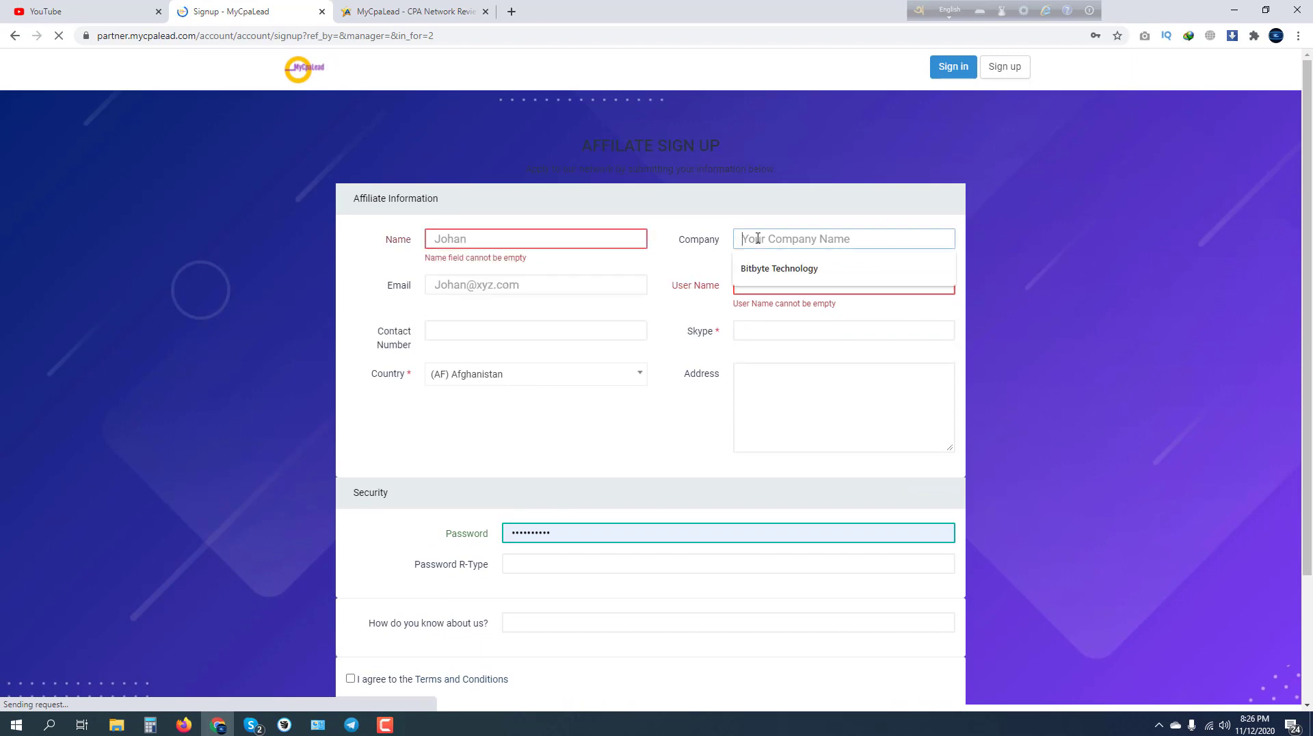
pyautogui.click(677, 222)
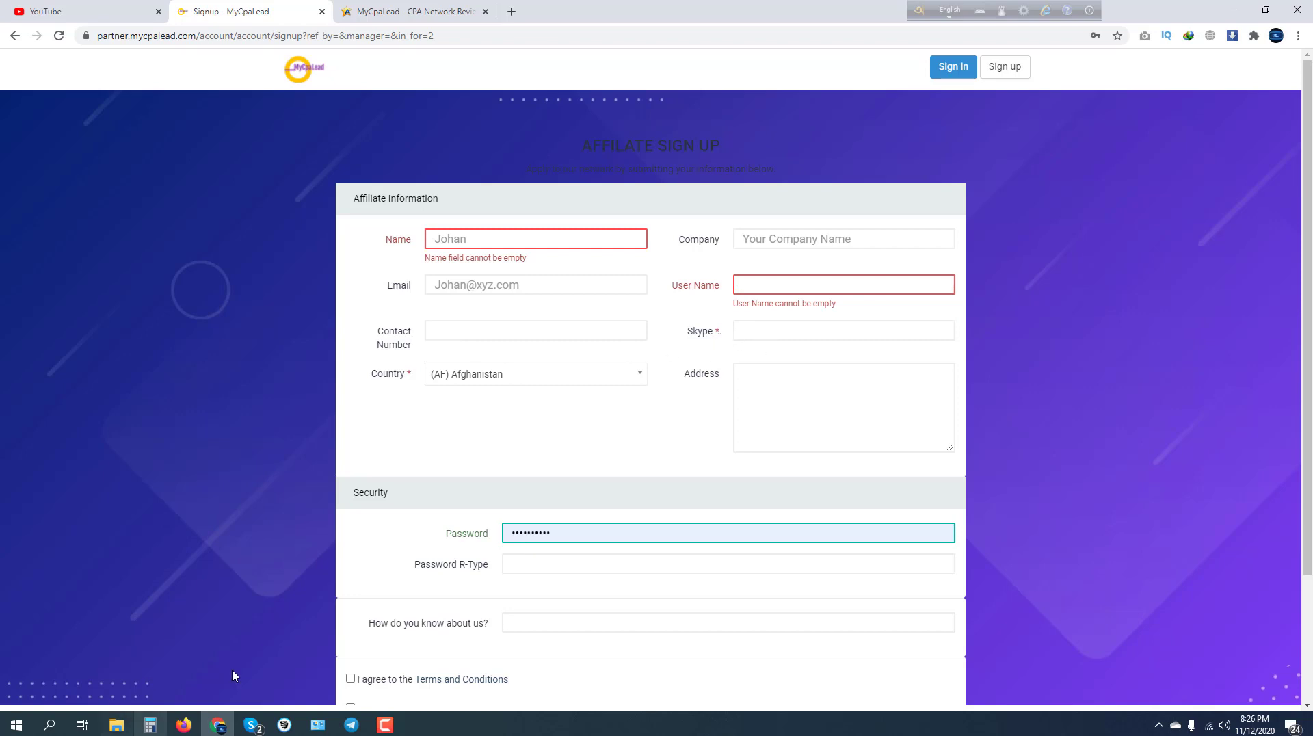
# Step: Switch to Skype and view the account's own profile details, including the Skype name
pyautogui.click(251, 725)
pyautogui.click(413, 426)
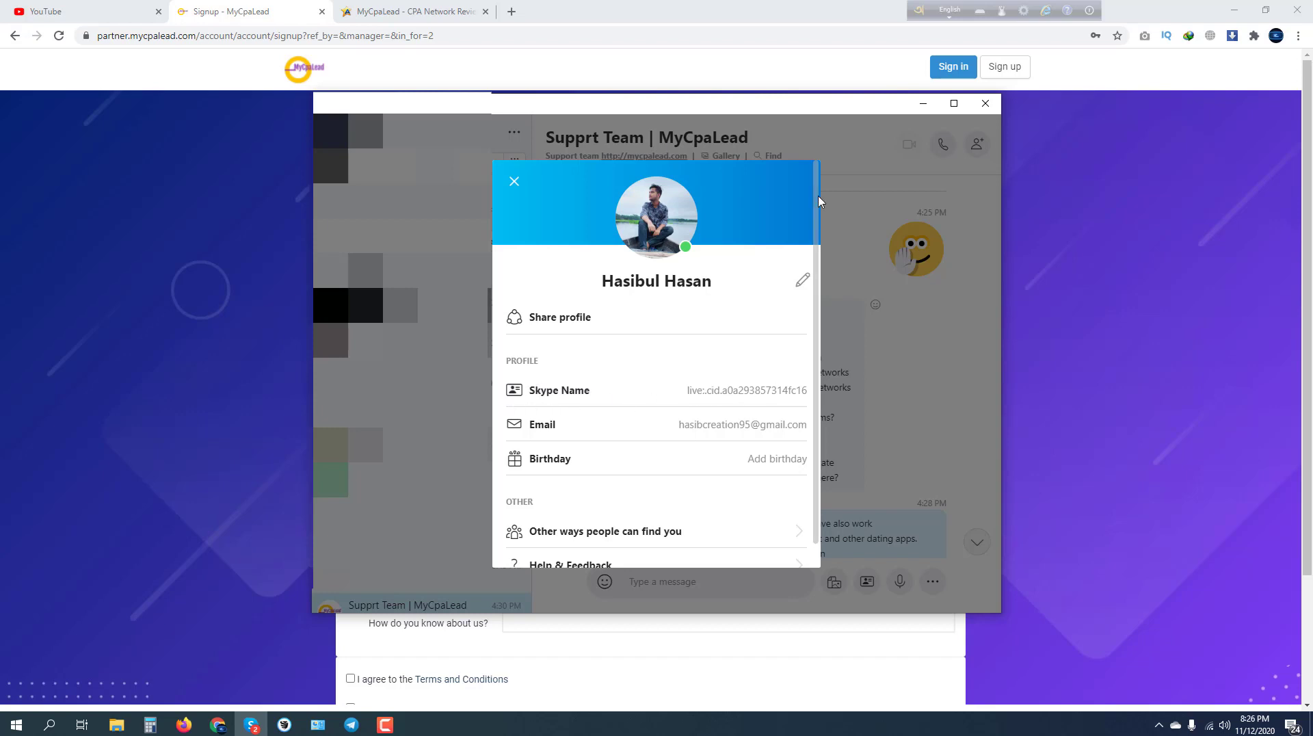
pyautogui.click(514, 181)
# Step: In Chrome, agree to the Terms and Conditions and give the information-use consent on the sign-up form
pyautogui.click(547, 677)
pyautogui.click(513, 373)
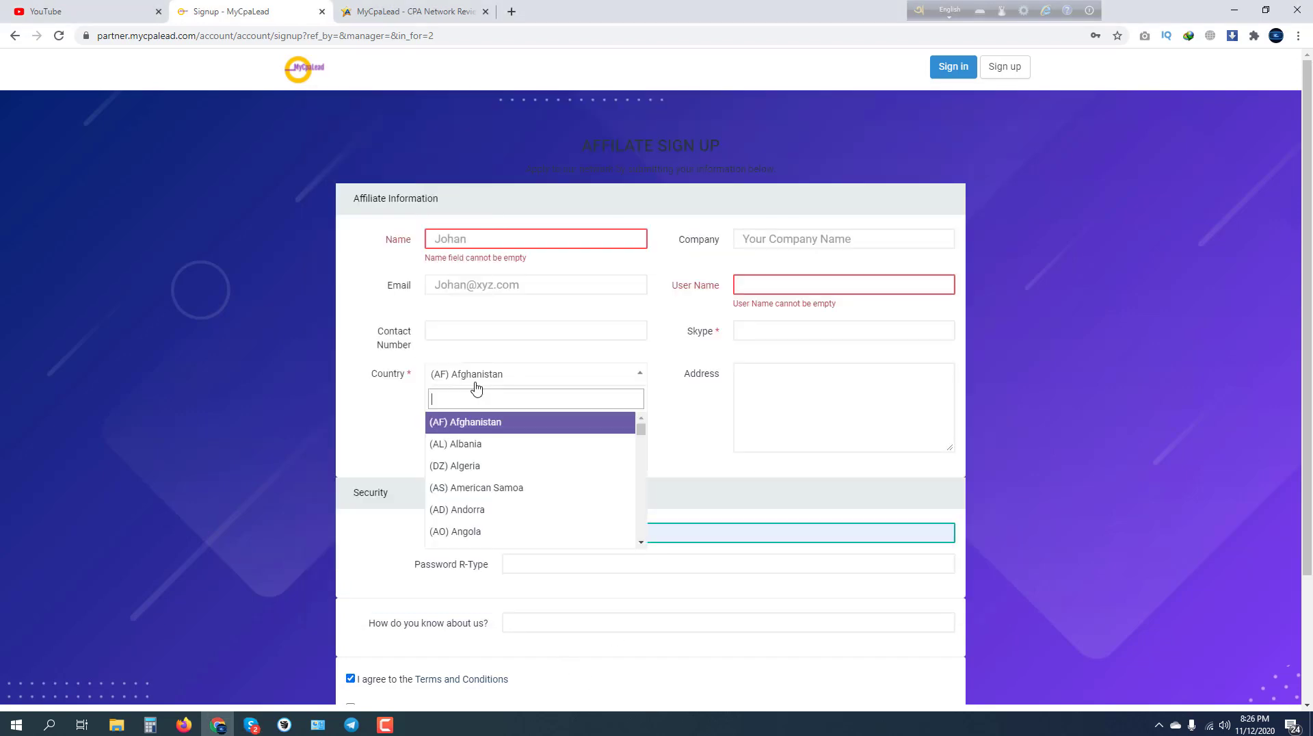
pyautogui.click(780, 383)
pyautogui.scroll(-2, 779, 383)
pyautogui.click(774, 233)
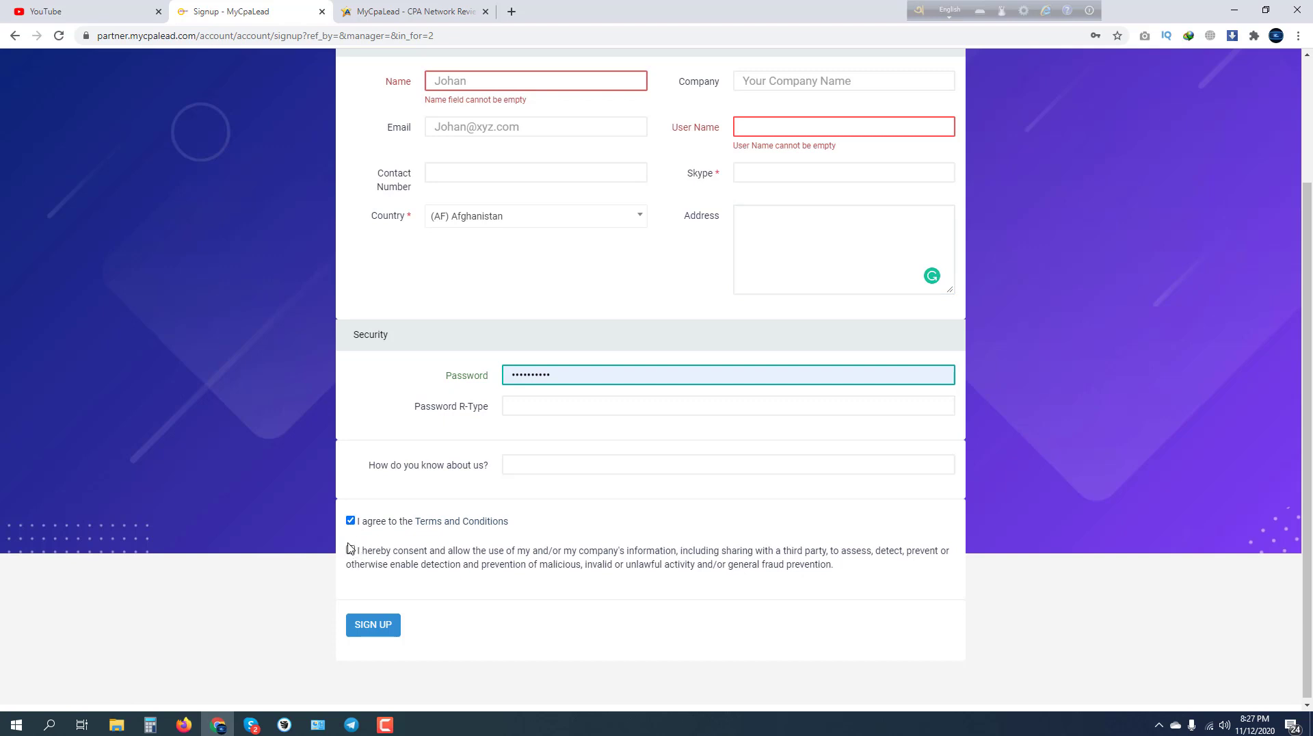
pyautogui.click(350, 548)
# Step: Open Gmail in a new browser tab and display the Spam folder
pyautogui.click(512, 11)
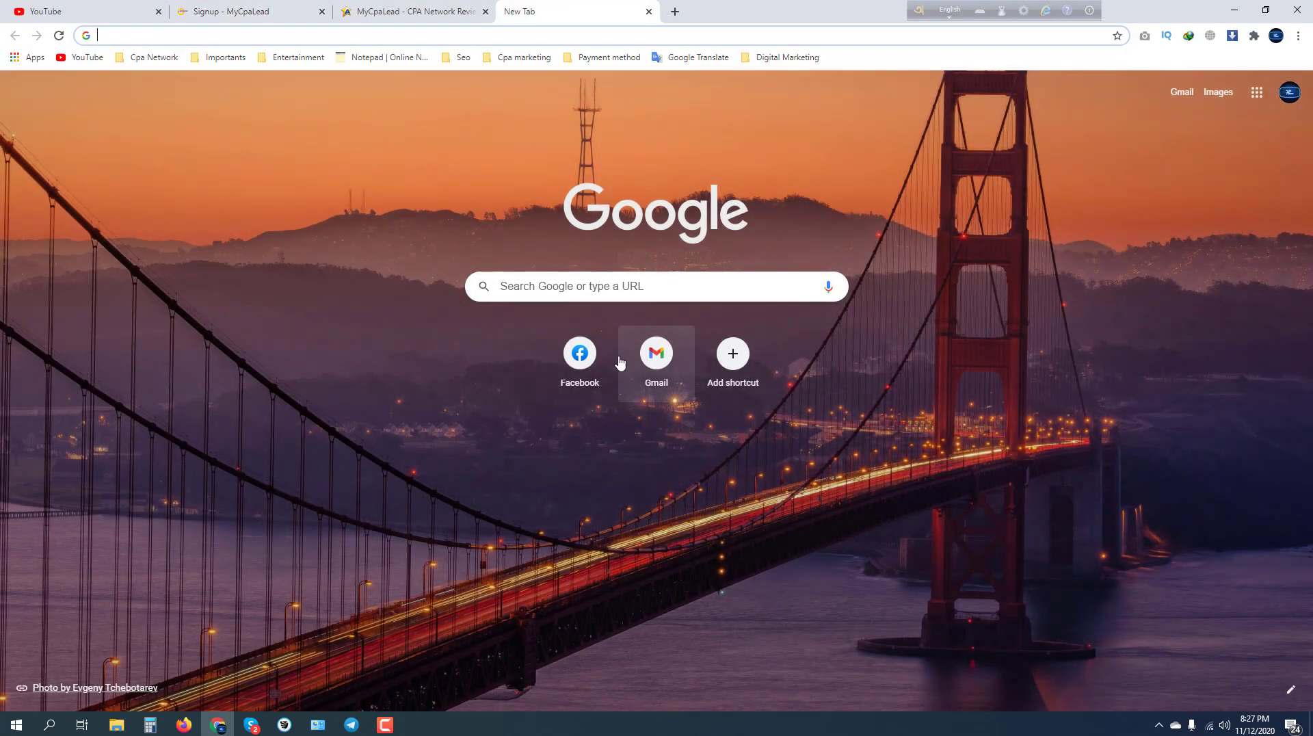
pyautogui.click(635, 363)
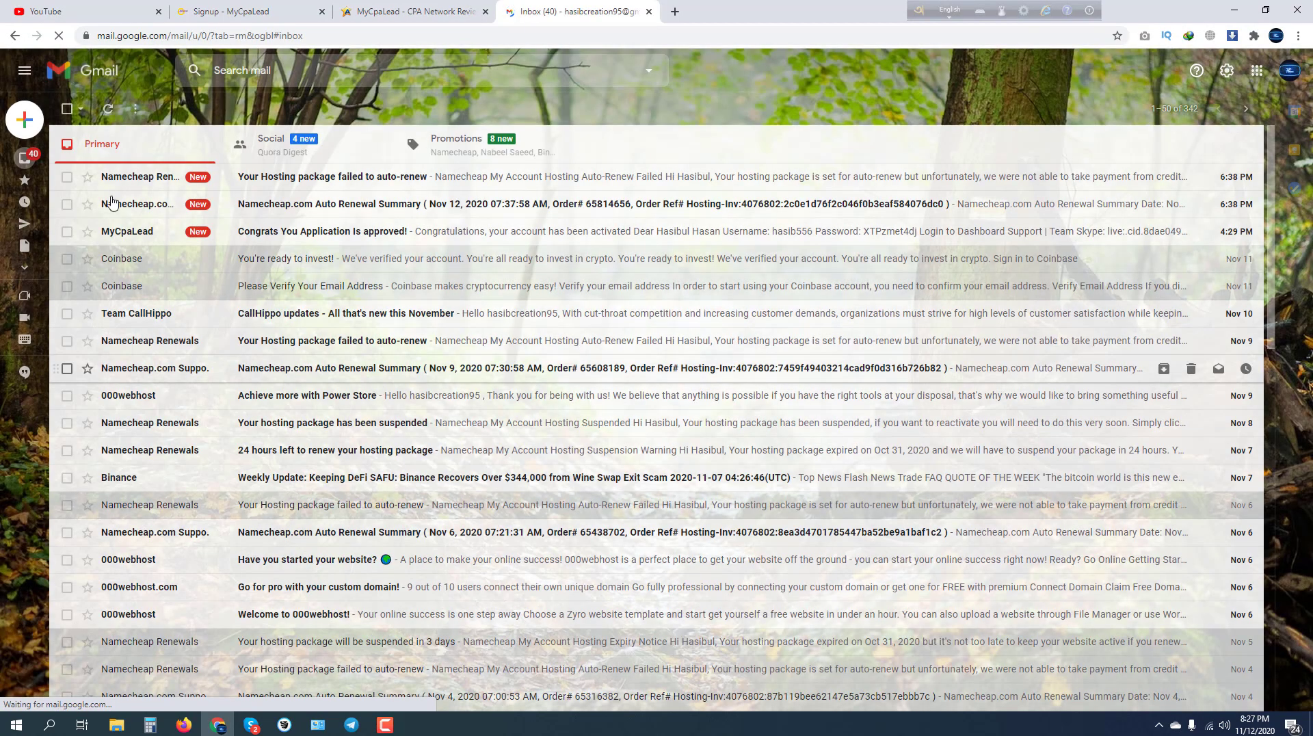
pyautogui.moveTo(42, 205)
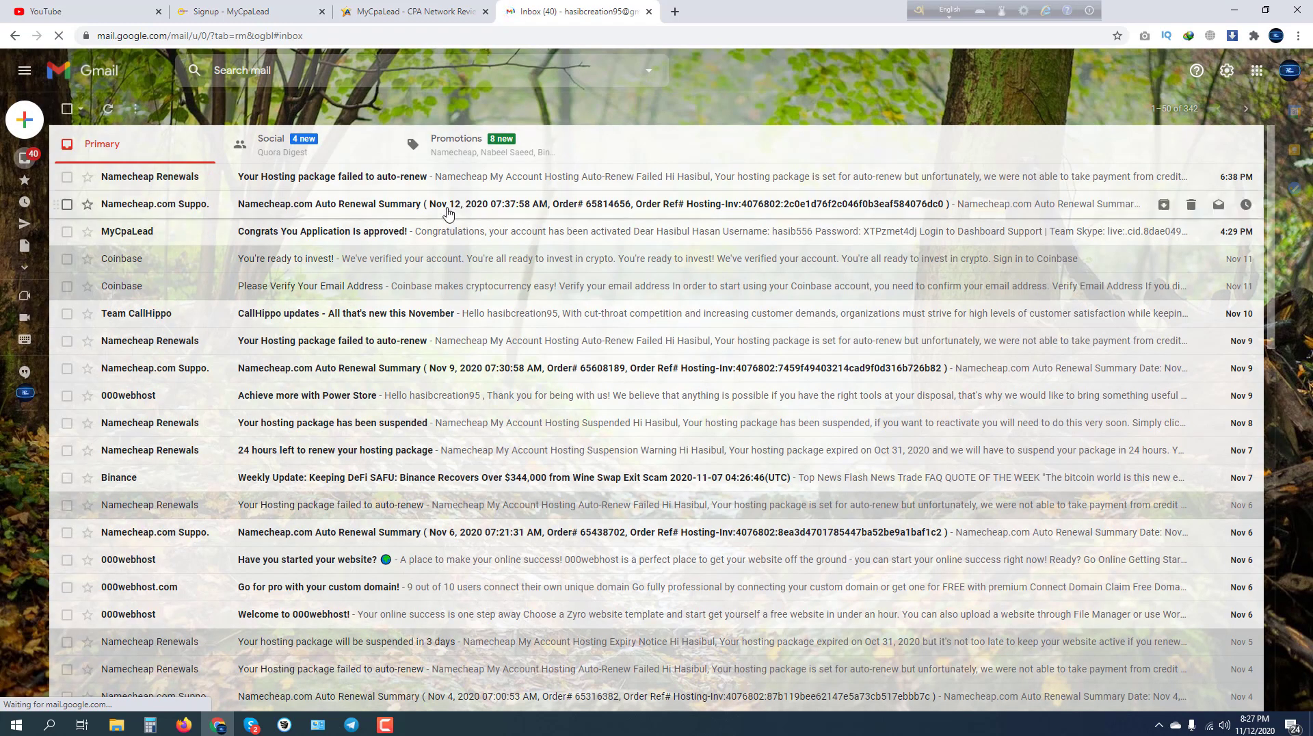
pyautogui.click(25, 71)
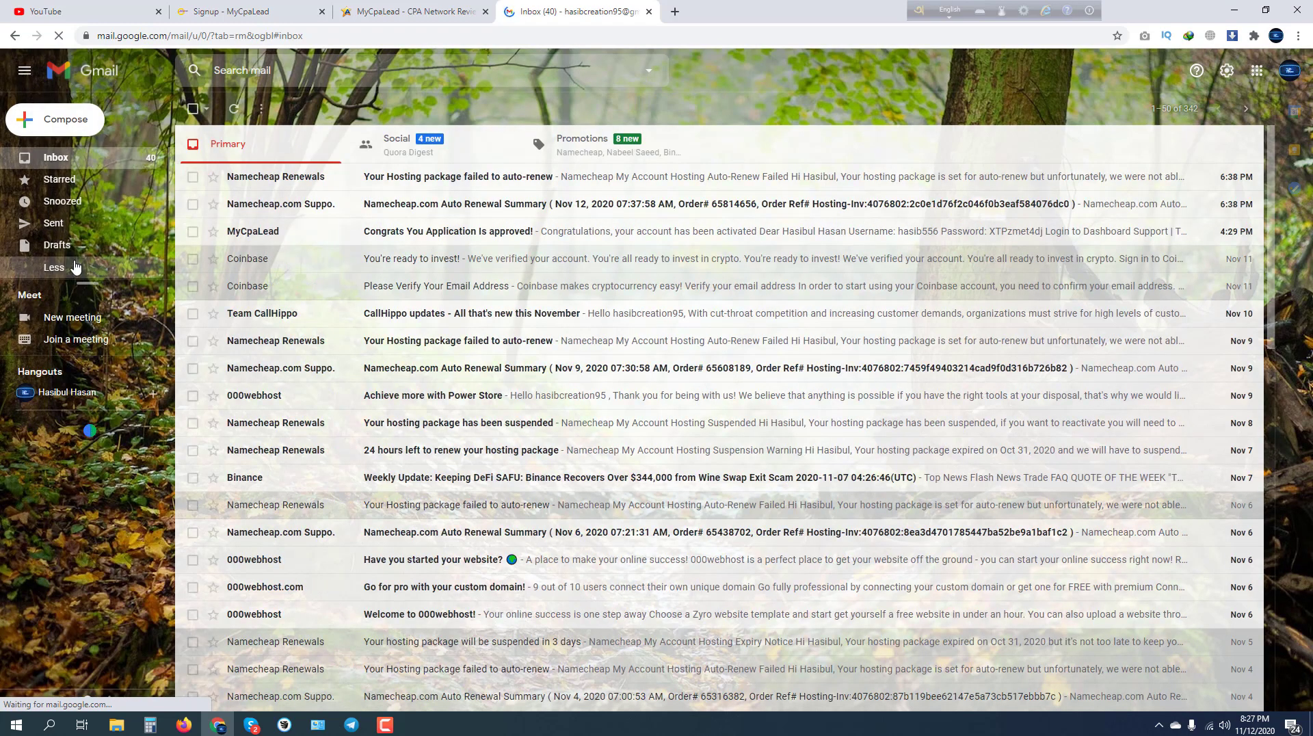
pyautogui.click(76, 266)
pyautogui.scroll(-2, 75, 246)
pyautogui.click(75, 239)
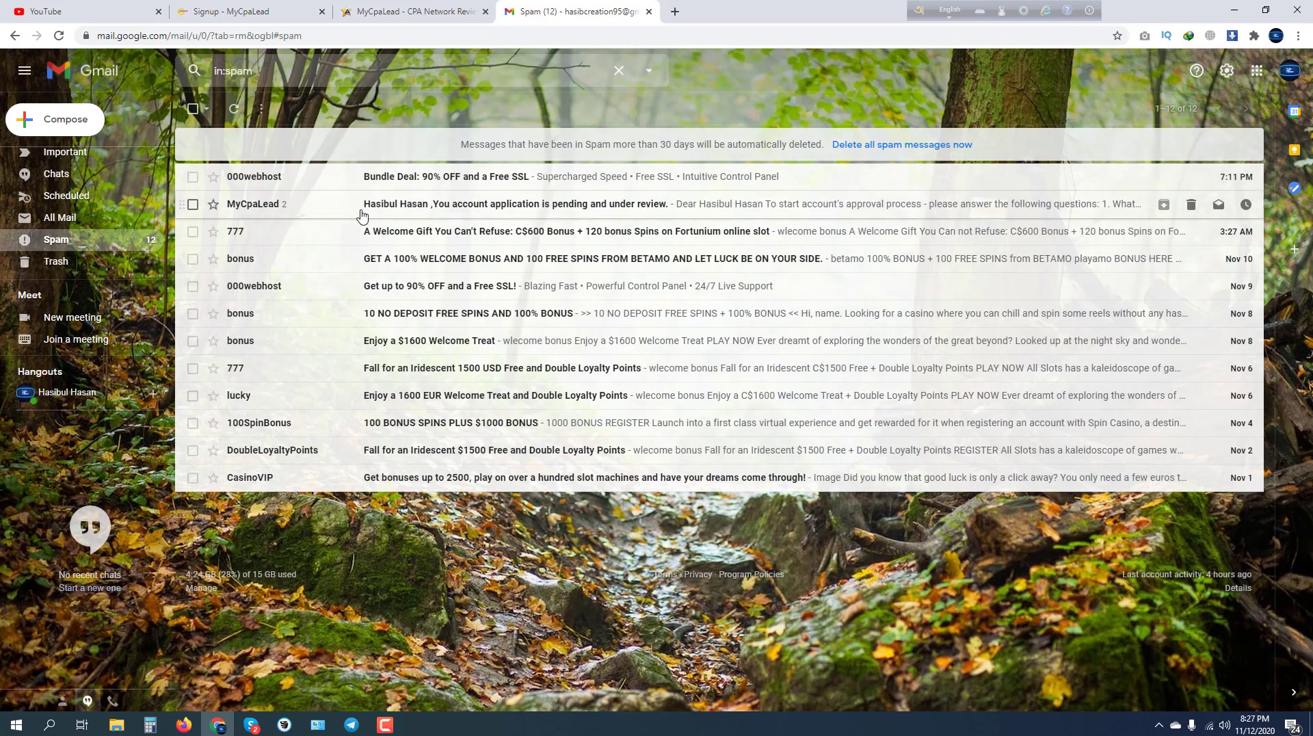
# Step: Open the MyCpaLead email about the pending application and read its approval questions
pyautogui.click(412, 210)
pyautogui.scroll(-4, 615, 303)
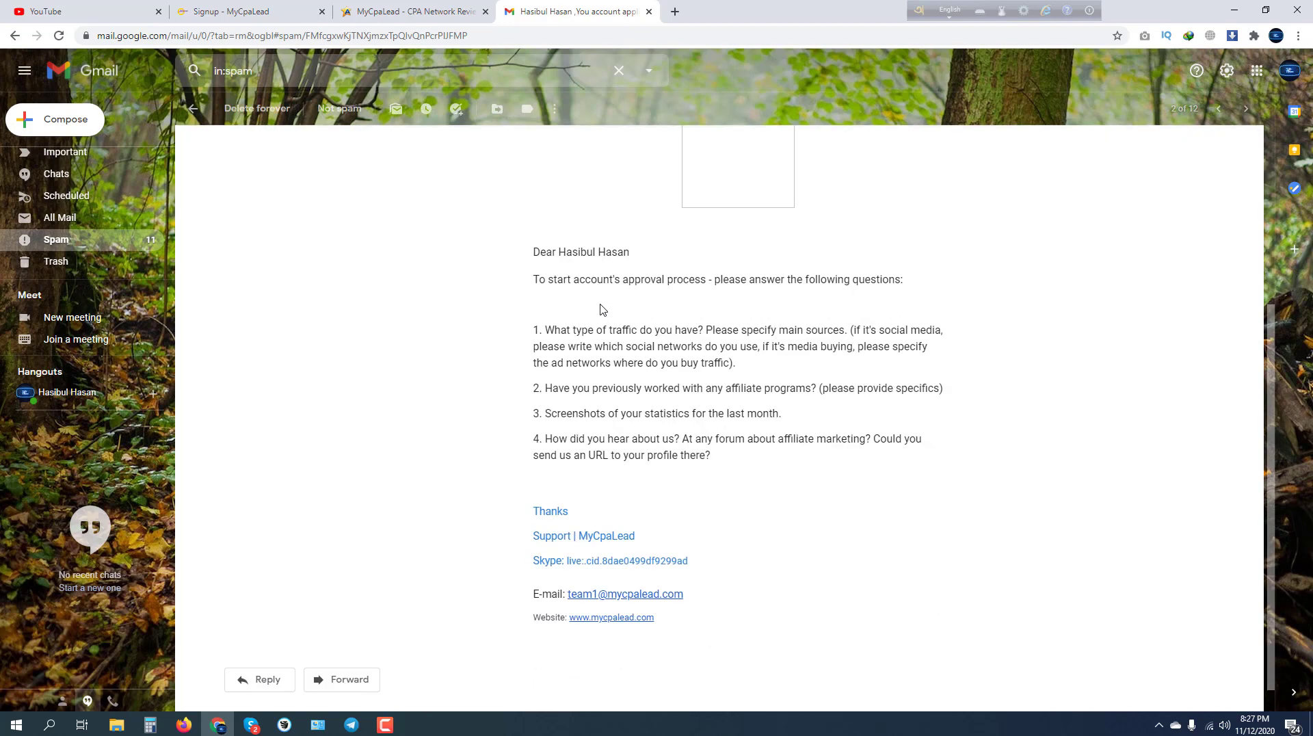
pyautogui.scroll(4, 598, 308)
pyautogui.scroll(-3, 590, 353)
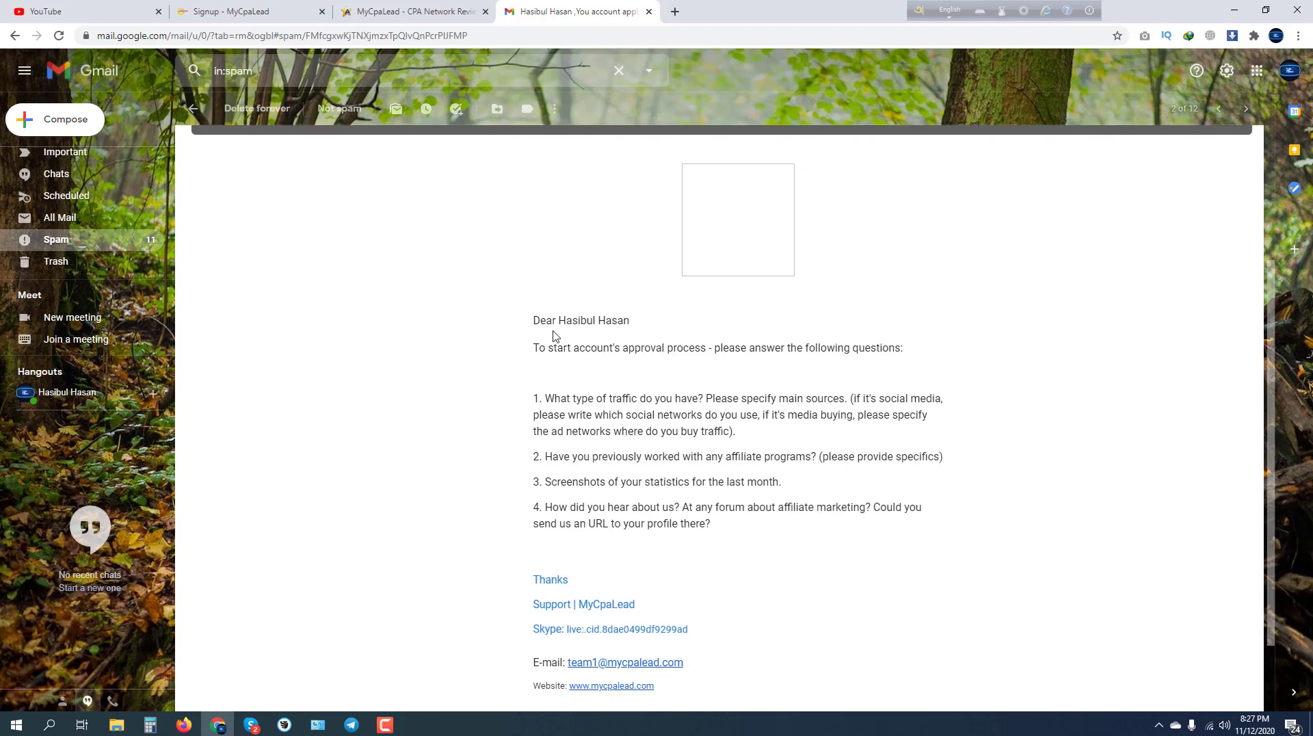
pyautogui.scroll(-2, 922, 539)
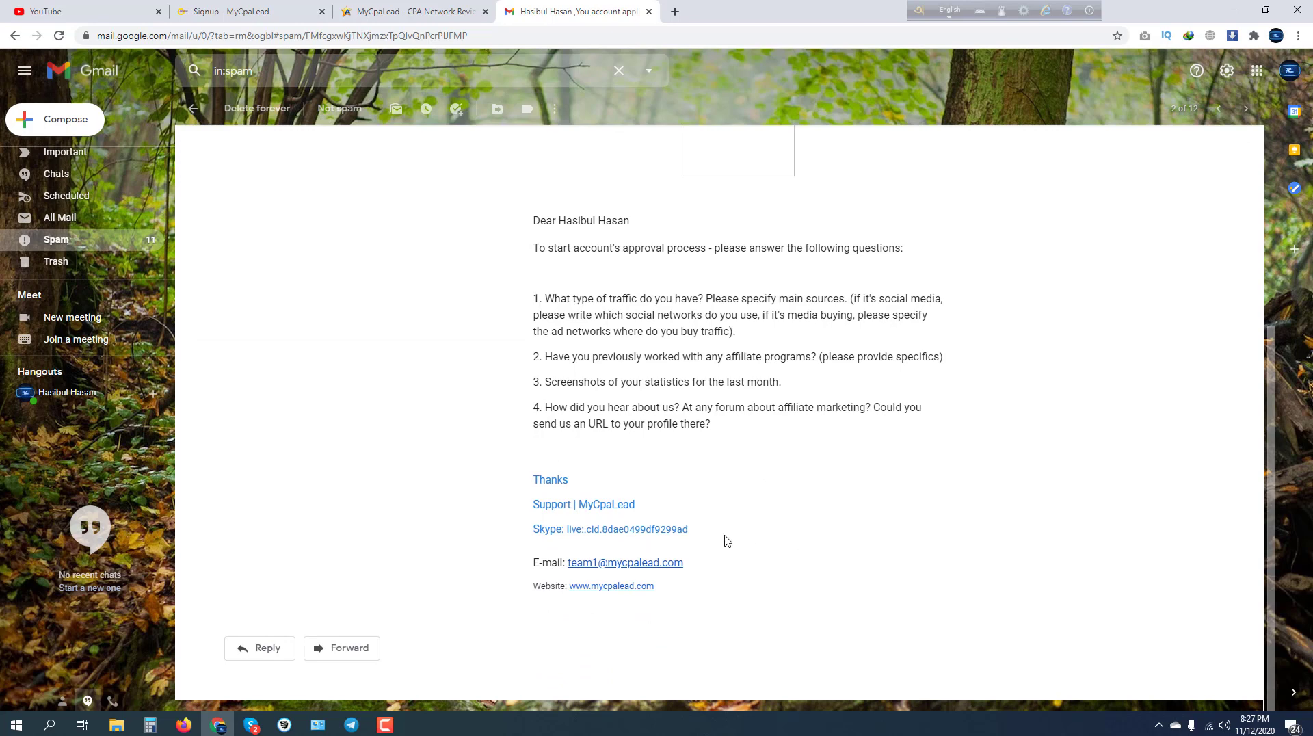
# Step: Copy the support team's Skype ID from the email and search for it in Skype
pyautogui.moveTo(689, 531); pyautogui.dragTo(567, 532)
pyautogui.hotkey('ctrl', 'c')
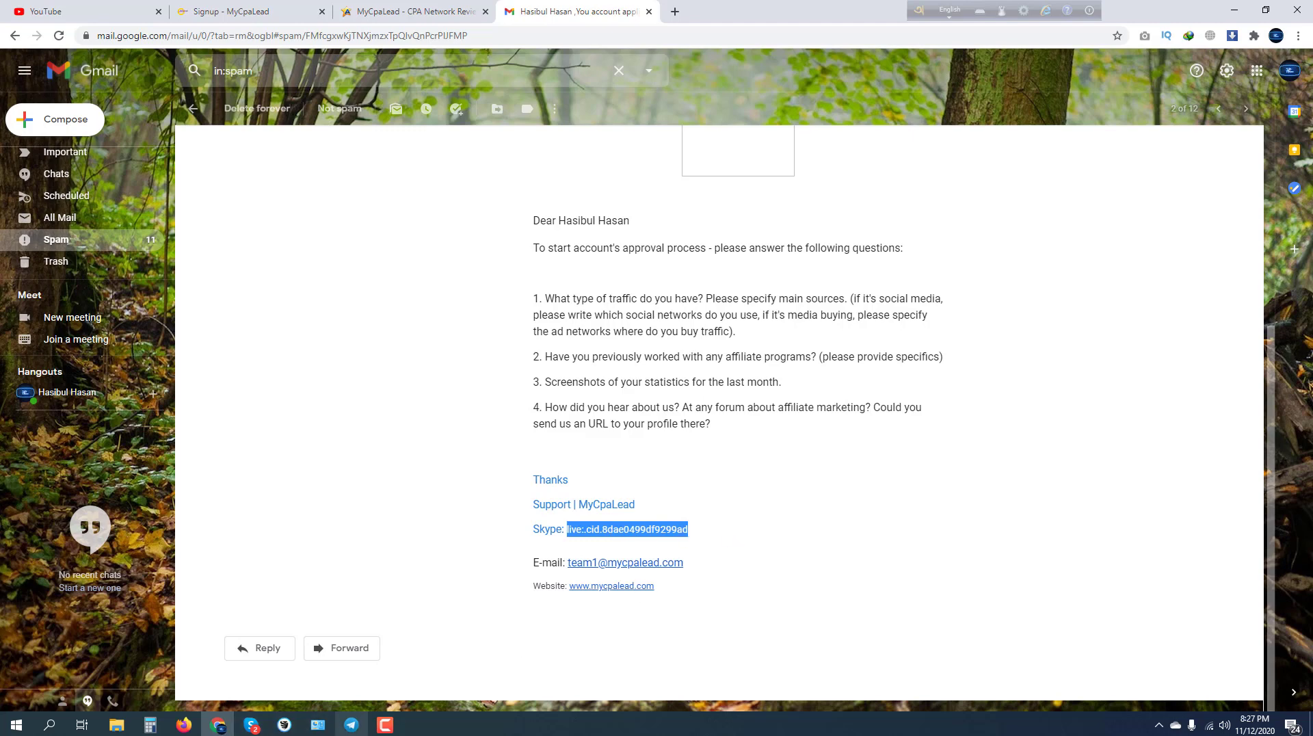
pyautogui.click(251, 724)
pyautogui.click(360, 168)
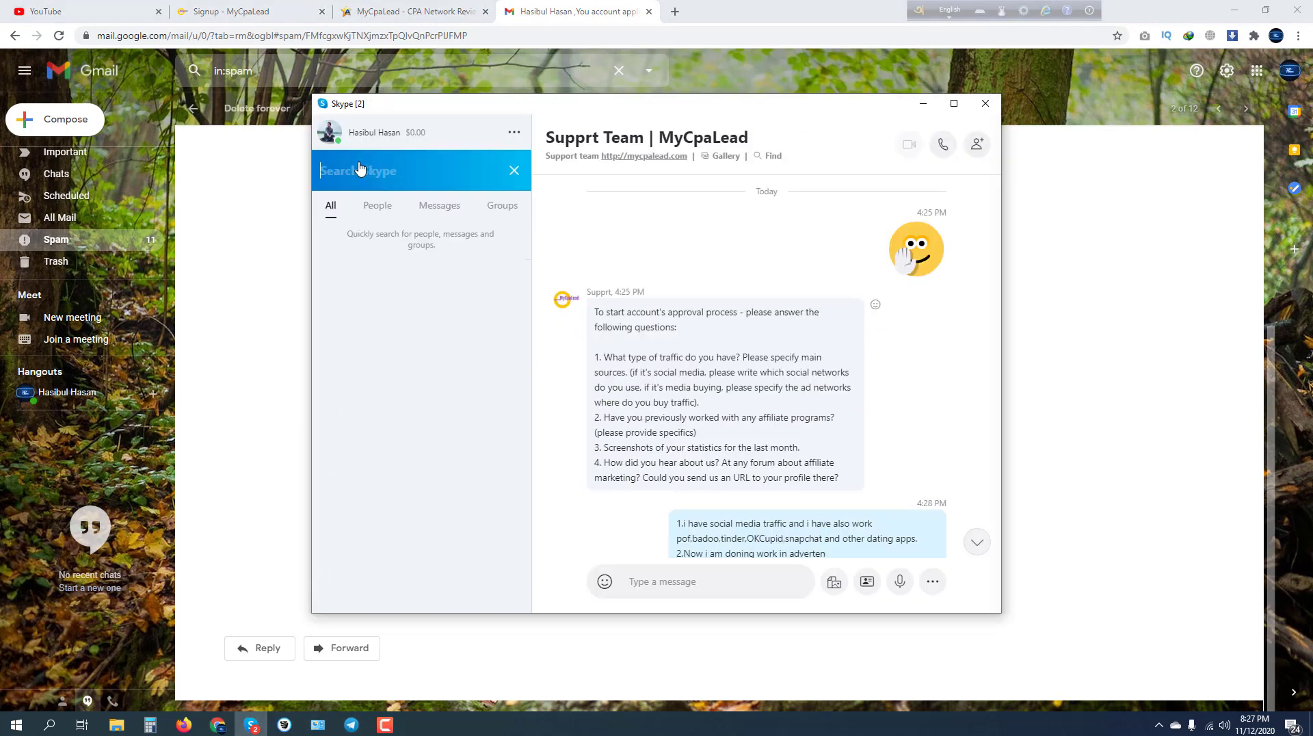
pyautogui.hotkey('ctrl', 'v')
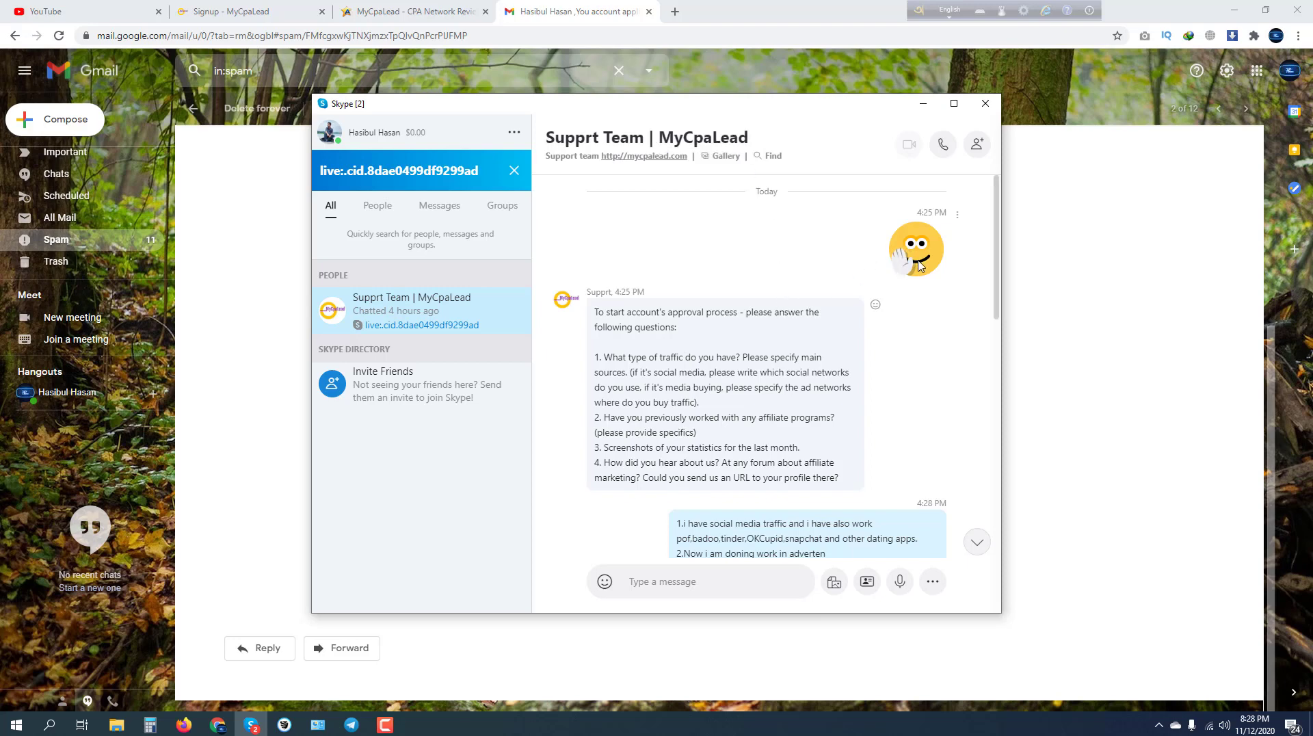
# Step: Maximize Skype and examine the MyCpaLead support chat's approval questions, the answers given and the follow-up email request
pyautogui.click(954, 104)
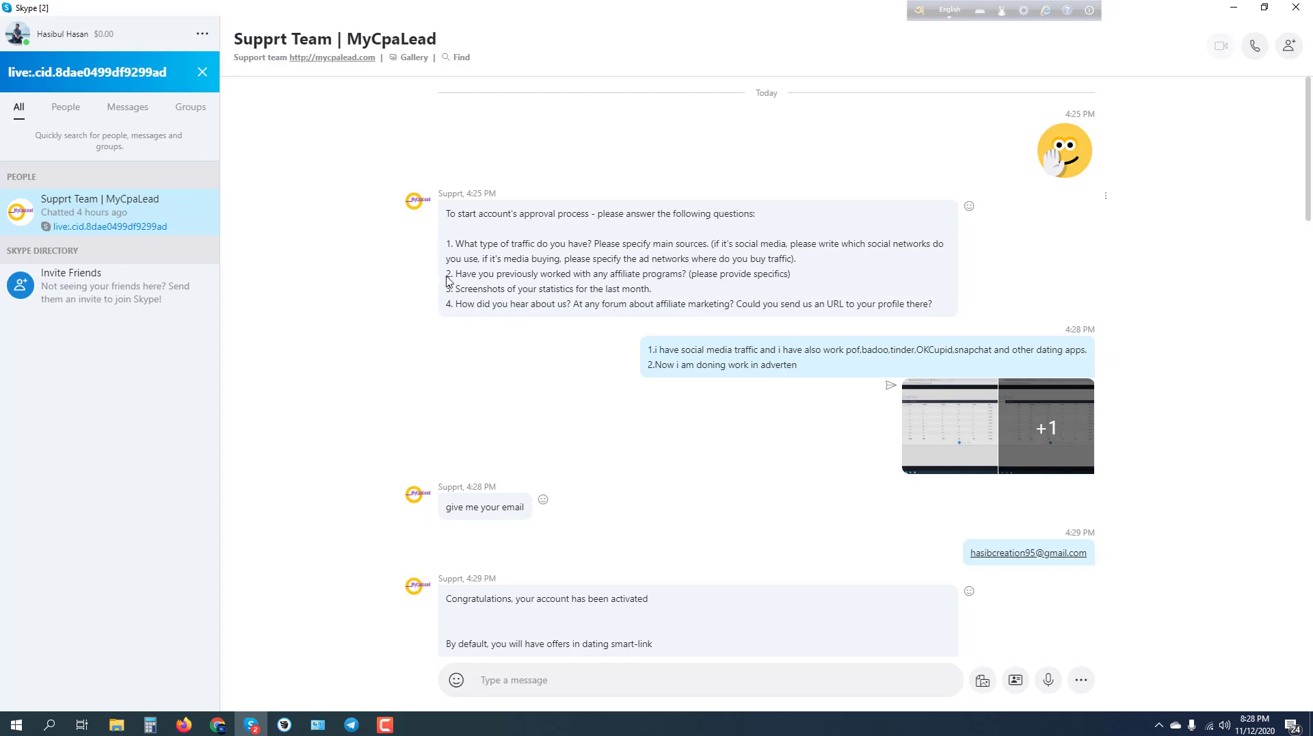
pyautogui.moveTo(446, 280); pyautogui.dragTo(672, 285)
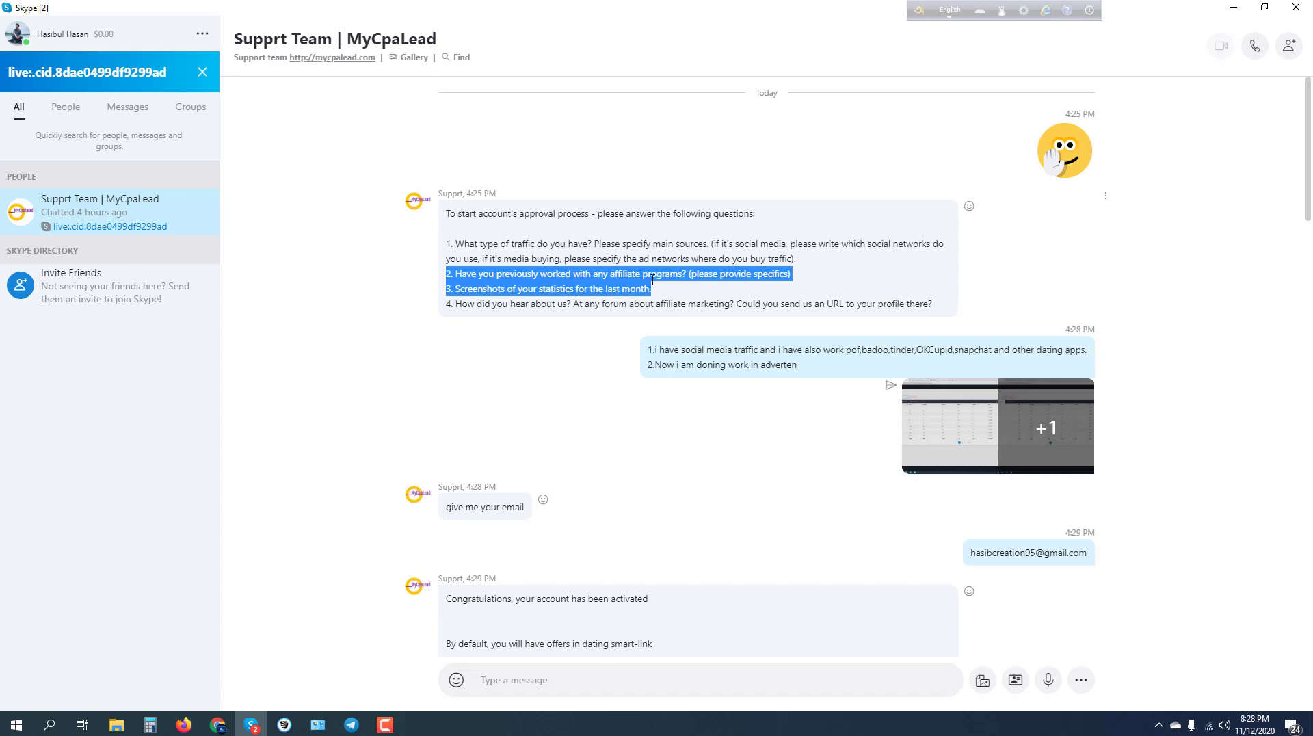
pyautogui.click(653, 280)
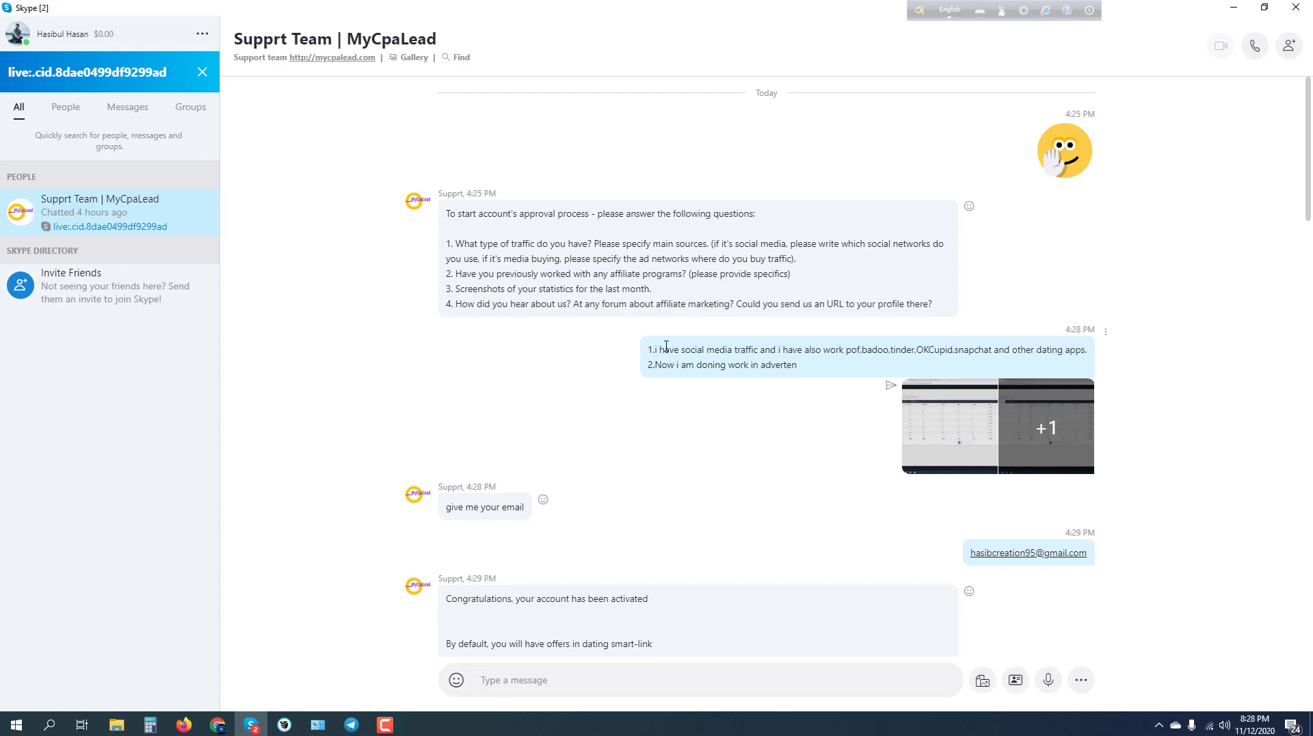
pyautogui.moveTo(668, 347); pyautogui.dragTo(930, 344)
pyautogui.click(669, 369)
pyautogui.moveTo(449, 293); pyautogui.dragTo(542, 292)
pyautogui.click(619, 290)
pyautogui.moveTo(454, 509); pyautogui.dragTo(503, 507)
pyautogui.click(512, 507)
pyautogui.scroll(-3, 483, 552)
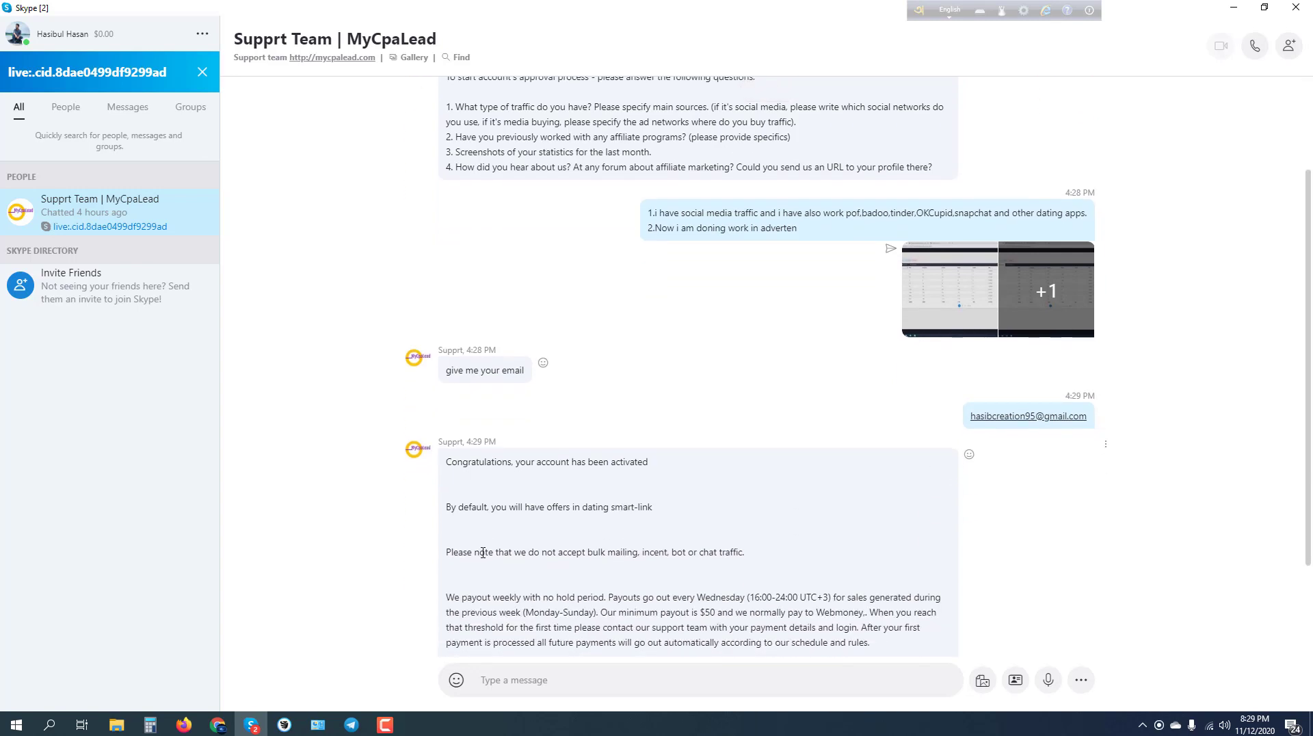
# Step: Return to Gmail in Chrome and open the MyCpaLead application approval email from the inbox
pyautogui.click(218, 724)
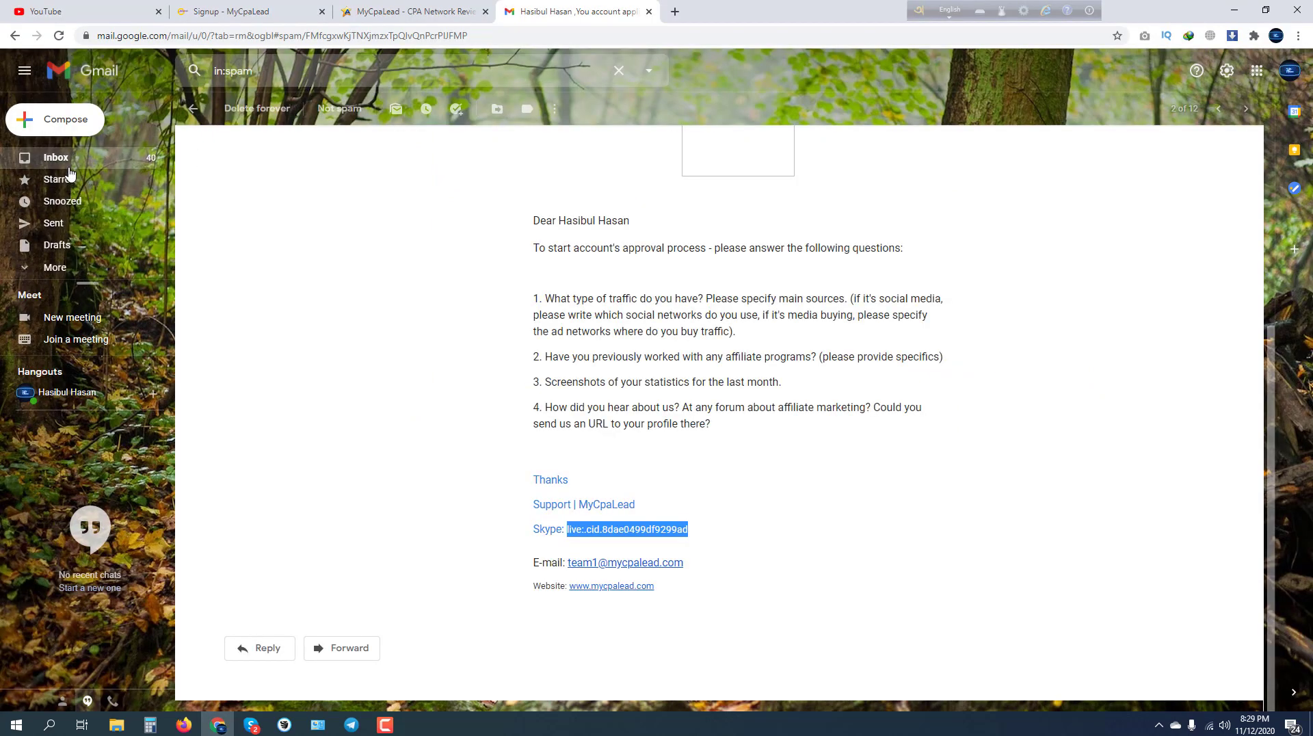
pyautogui.click(69, 167)
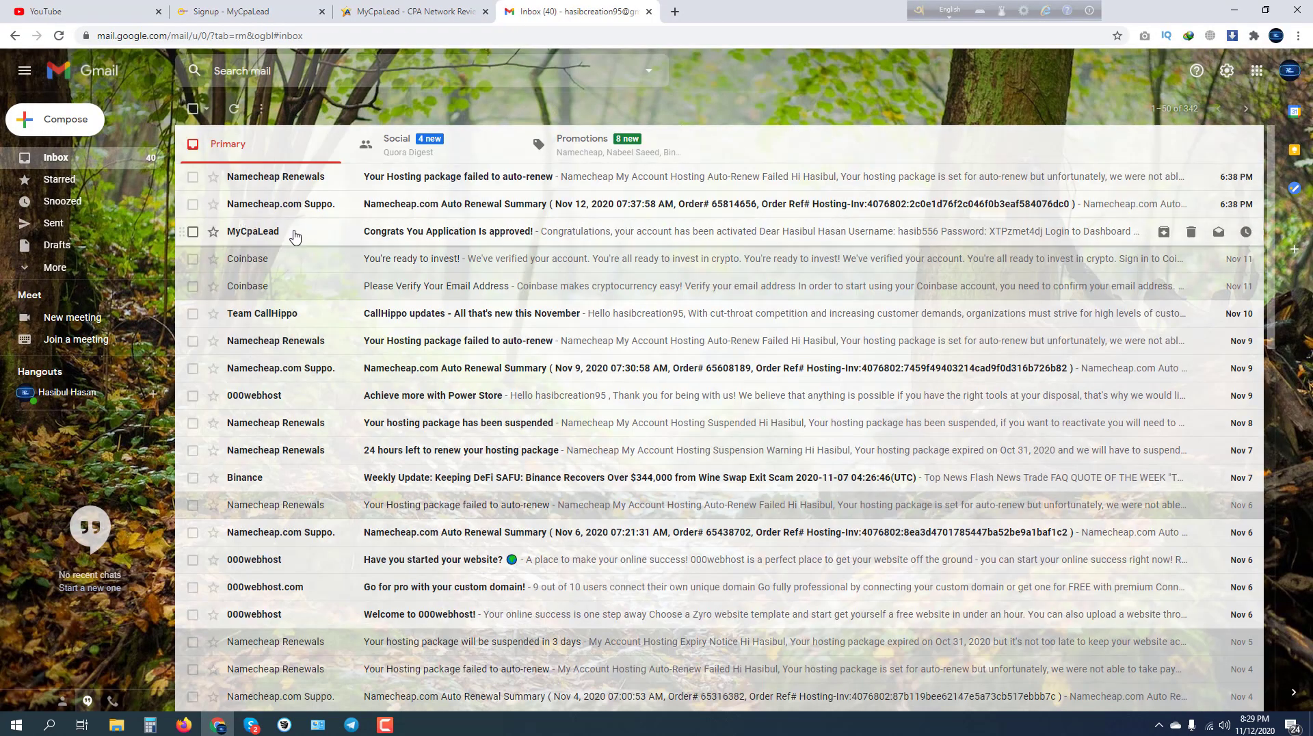
pyautogui.click(294, 237)
pyautogui.scroll(-3, 674, 328)
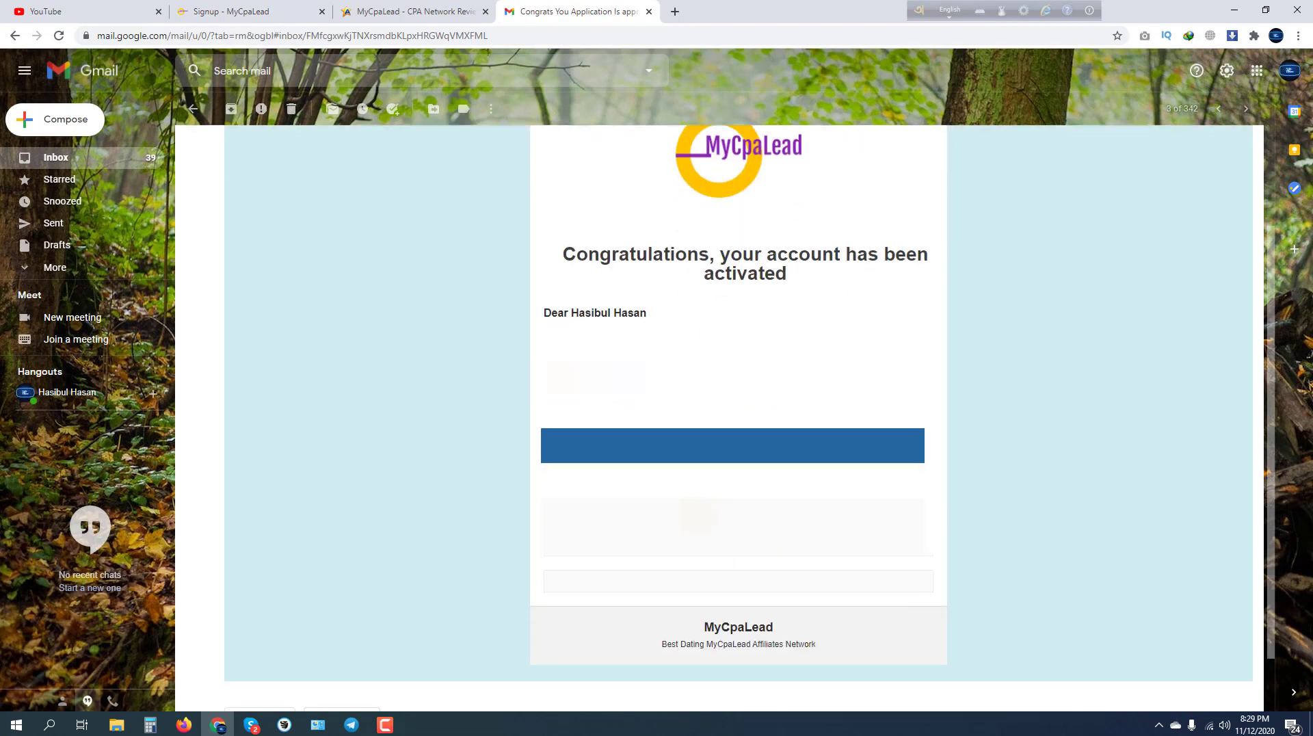
pyautogui.scroll(2, 739, 410)
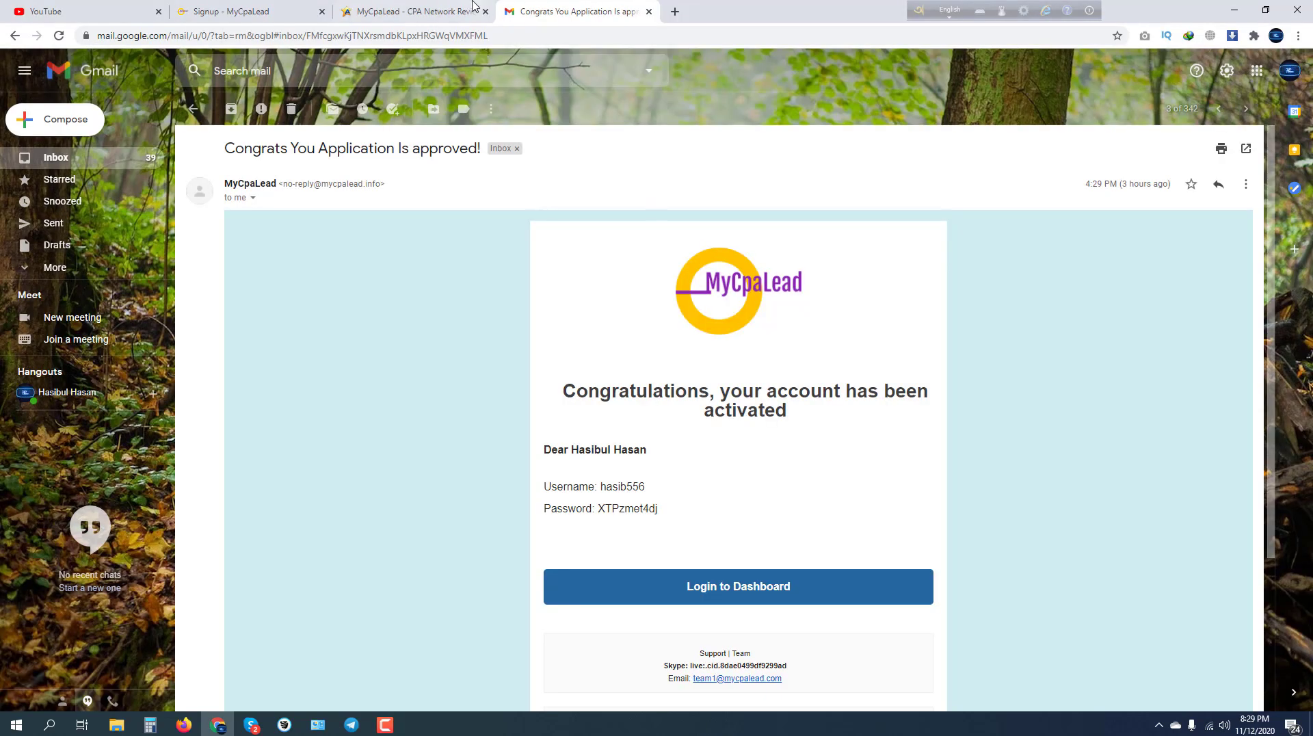
# Step: Review MyCpaLead's network details on the AffPaying page, including the minimum payment, payment frequency and payment method
pyautogui.click(451, 10)
pyautogui.click(510, 11)
pyautogui.click(438, 11)
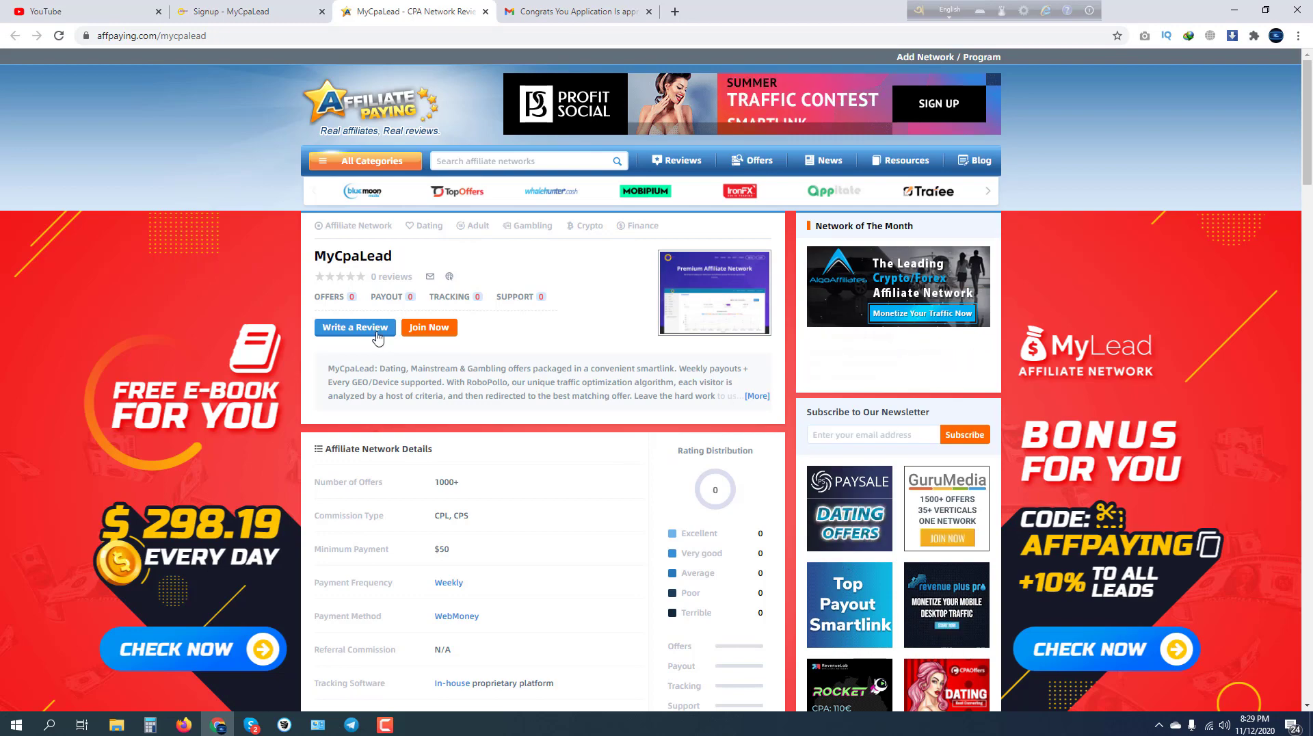
pyautogui.scroll(-5, 412, 438)
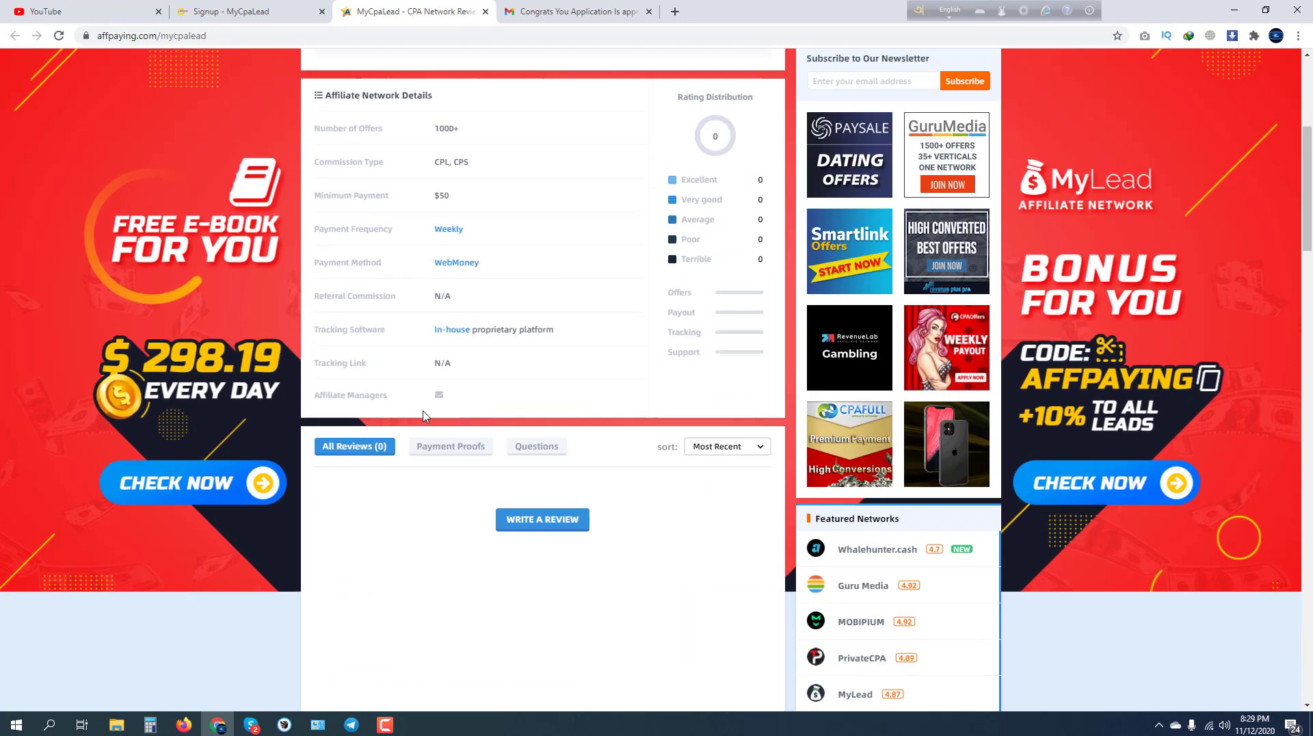
pyautogui.scroll(4, 424, 416)
pyautogui.scroll(1, 424, 416)
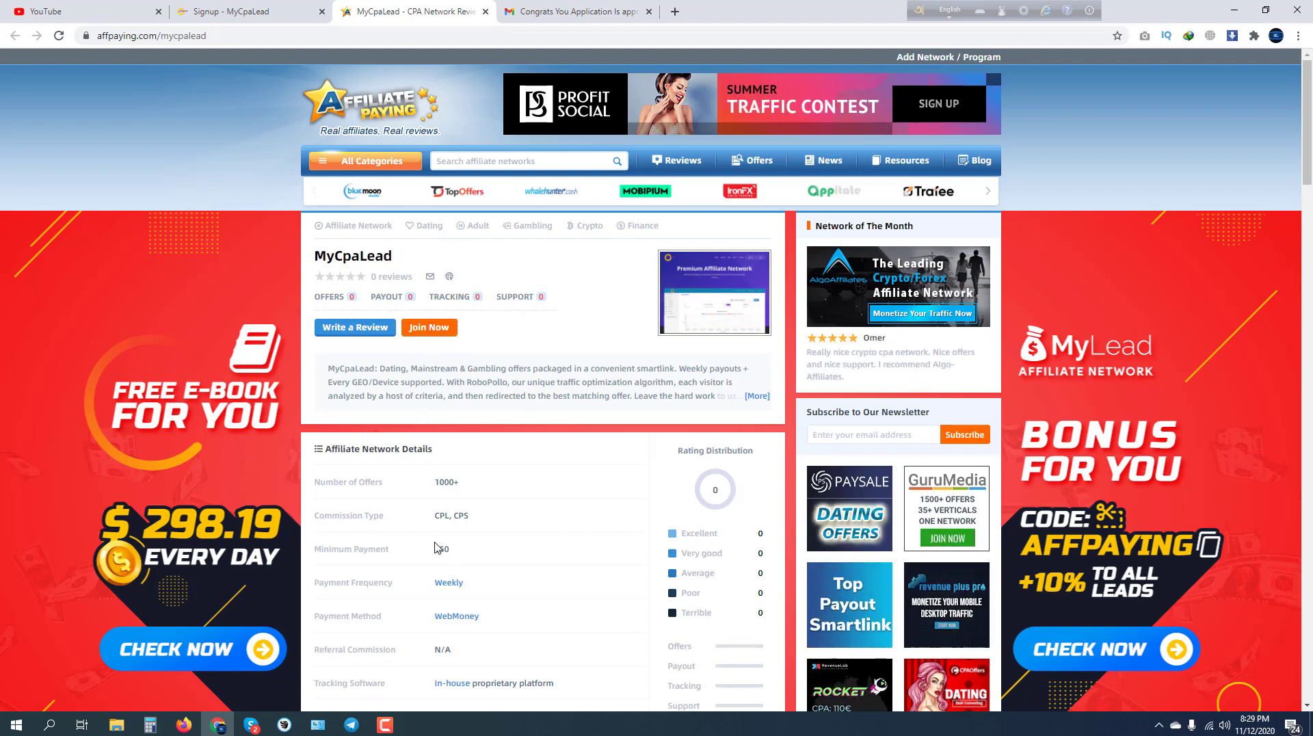
pyautogui.scroll(-3, 435, 547)
pyautogui.scroll(2, 435, 547)
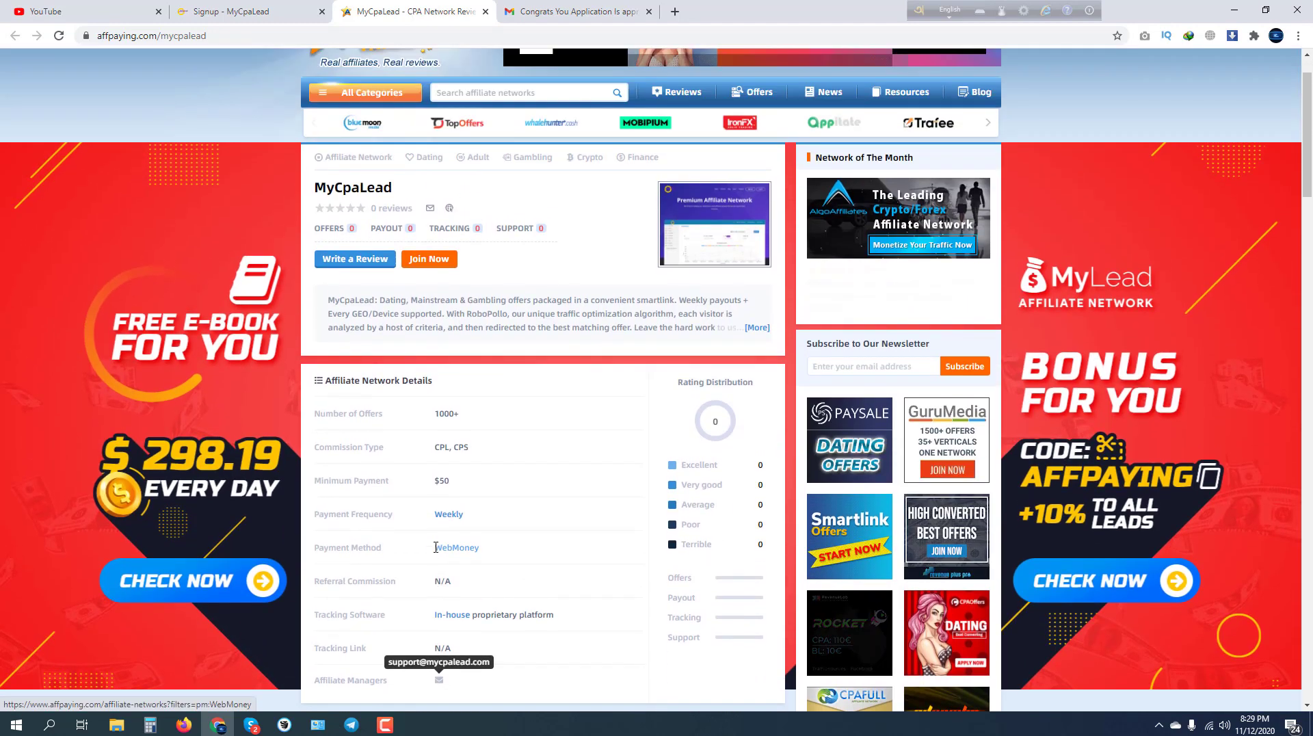
pyautogui.scroll(1, 435, 553)
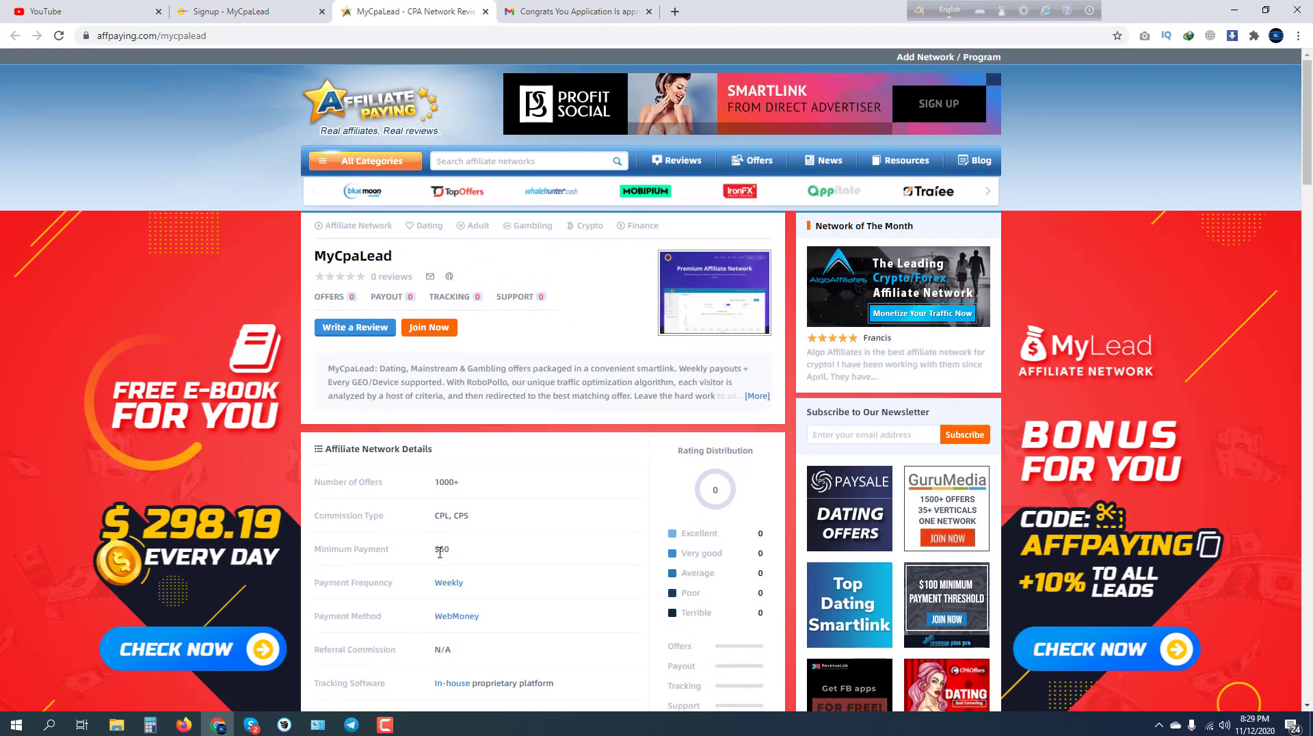
pyautogui.doubleClick(440, 551)
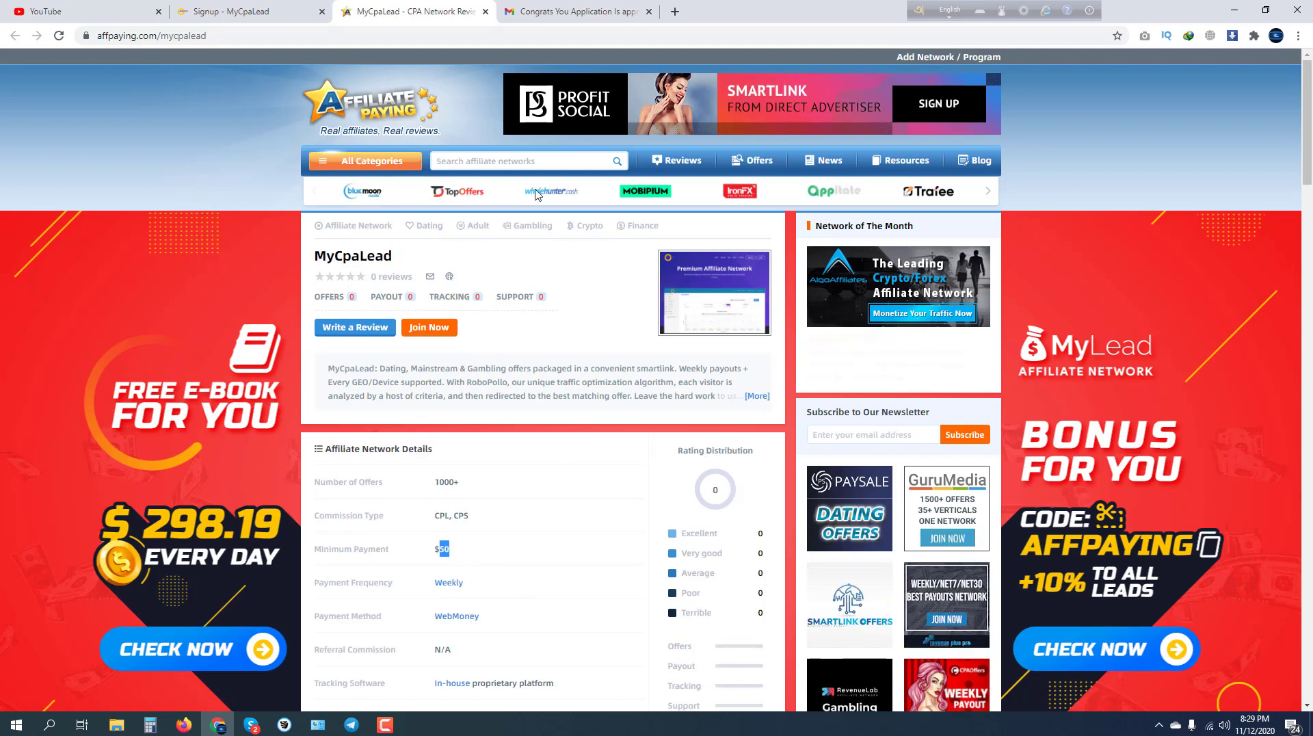
# Step: Read the payout terms in the Skype support chat and return to the MyCpaLead sign-up form in Chrome
pyautogui.click(528, 7)
pyautogui.click(252, 725)
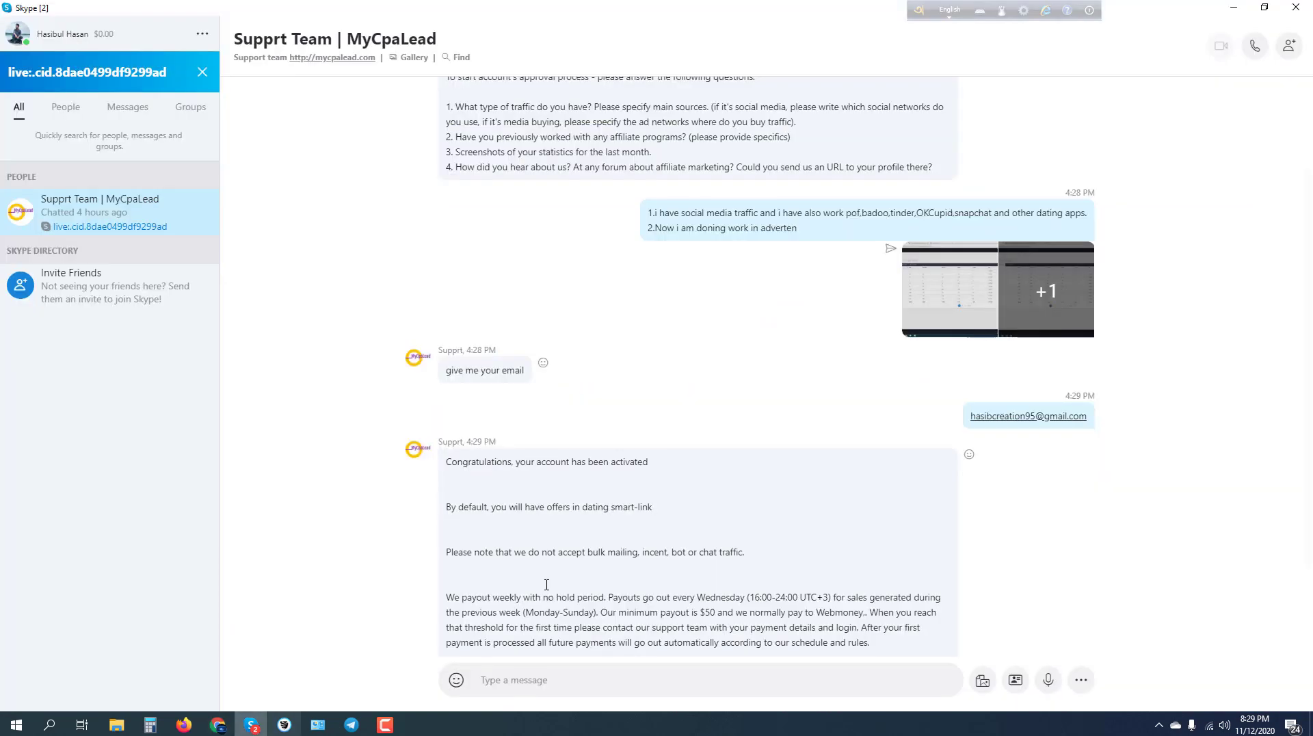
pyautogui.scroll(-4, 547, 584)
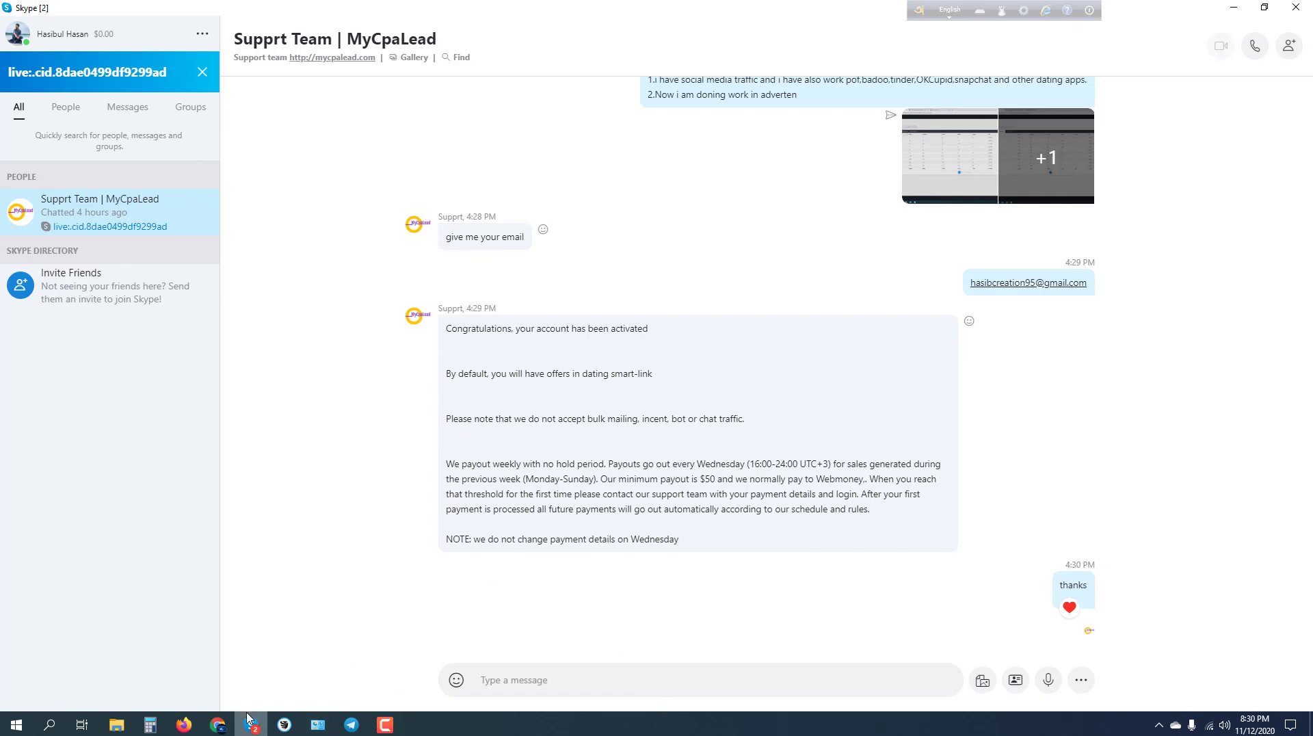
pyautogui.click(218, 724)
pyautogui.click(225, 10)
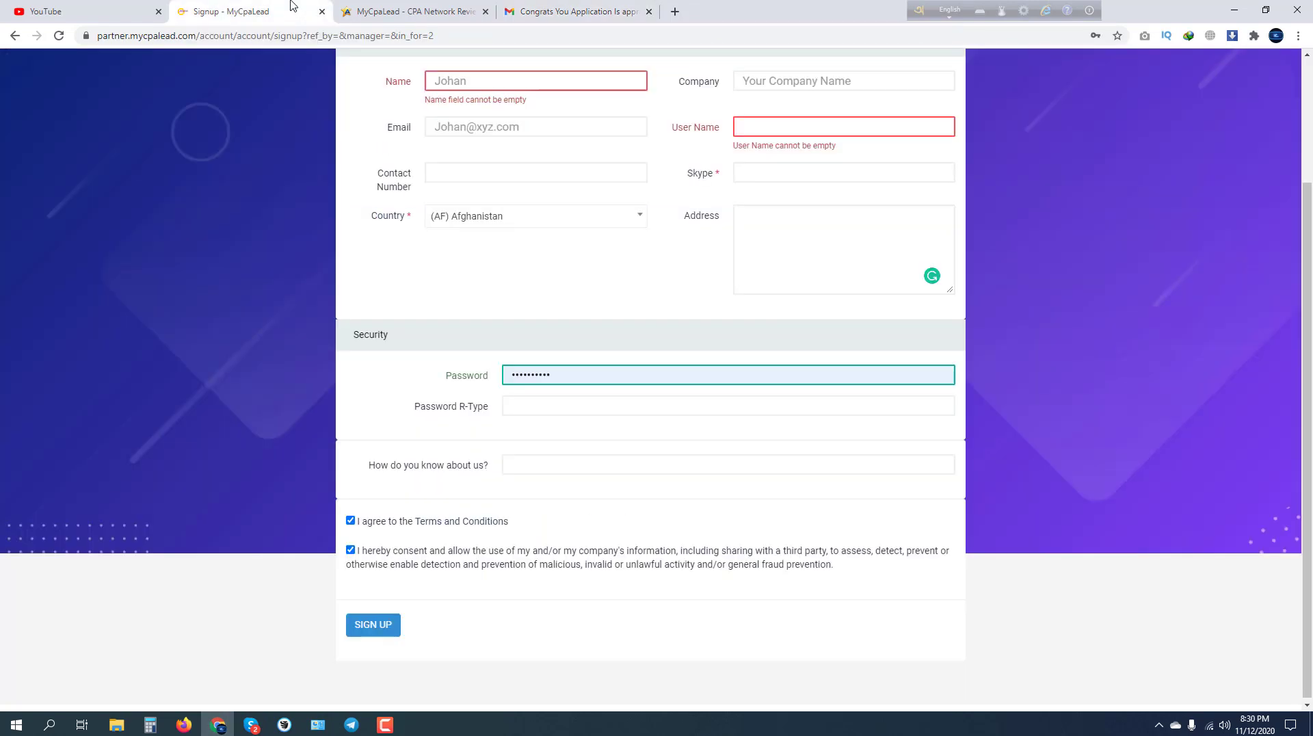
# Step: Leave the affiliate sign-up form and sign in to the MyCpaLead affiliate account
pyautogui.scroll(3, 489, 339)
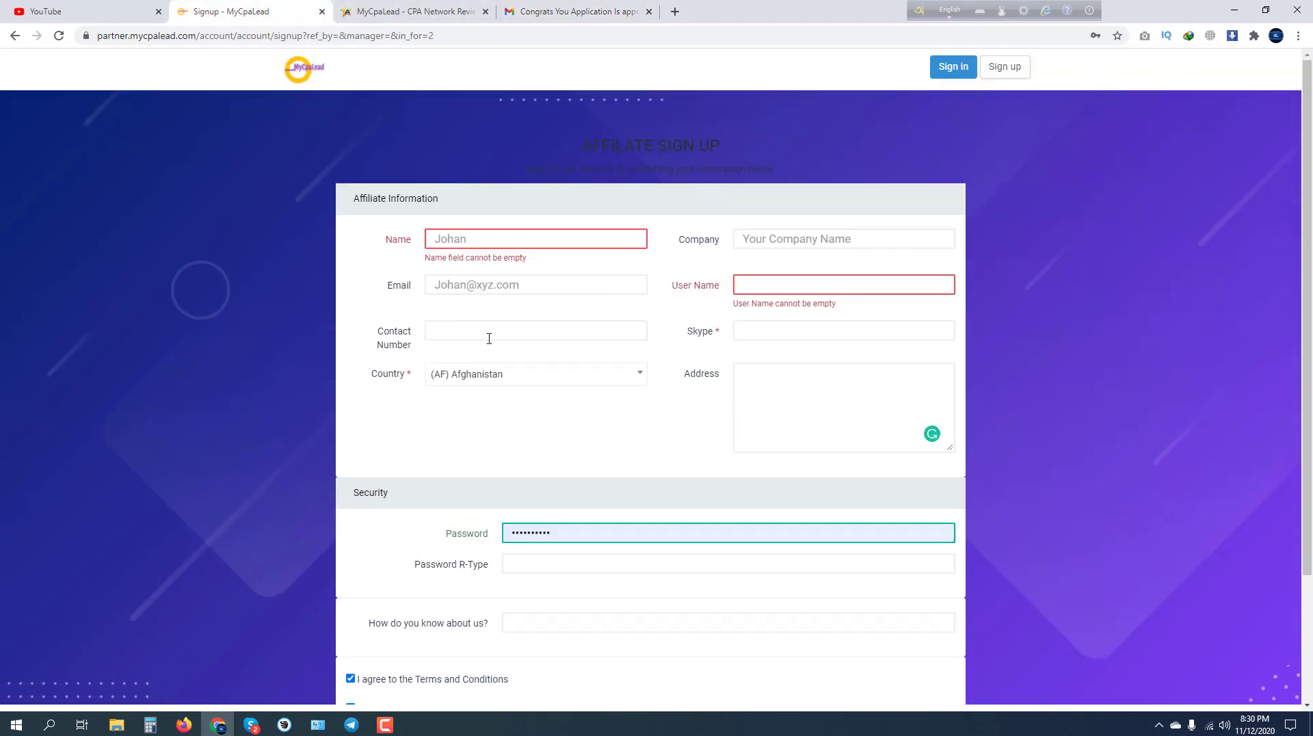
pyautogui.click(965, 67)
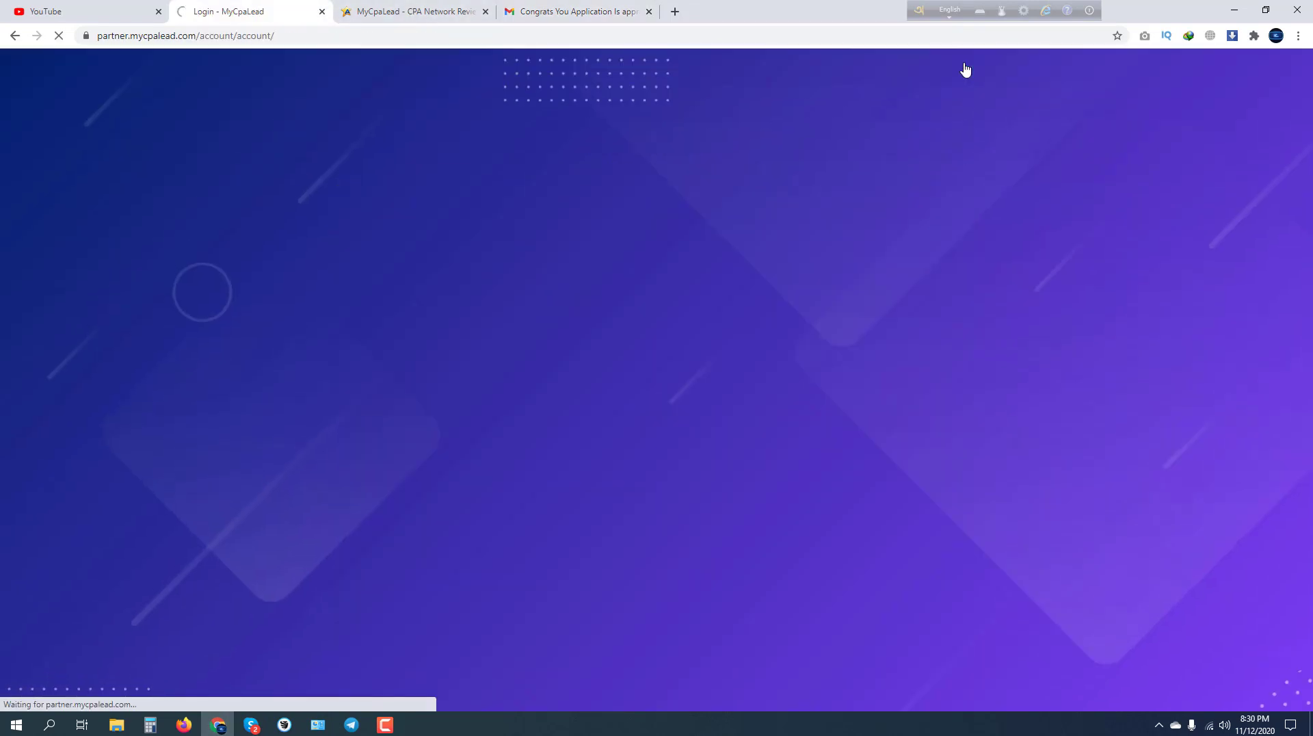
pyautogui.click(606, 383)
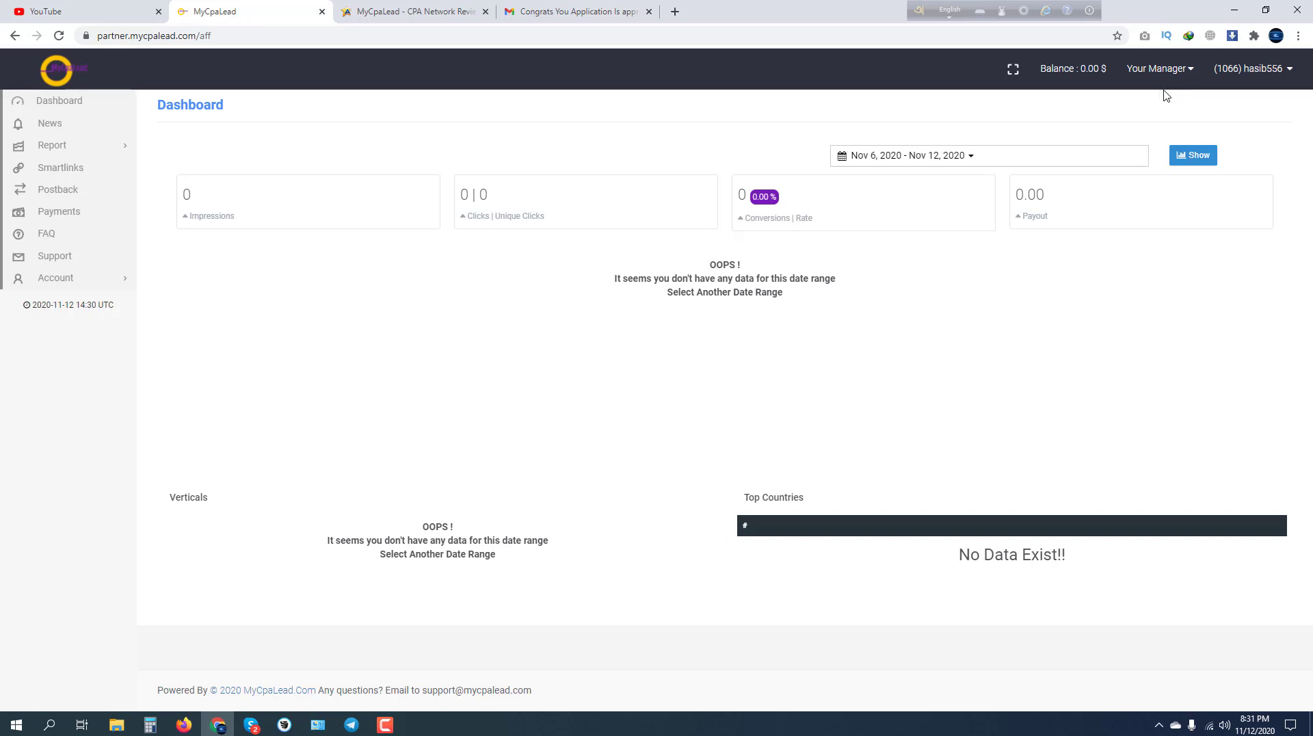
# Step: Check the account manager's contact details and examine the conversion and top-country statistics on the dashboard
pyautogui.click(1157, 69)
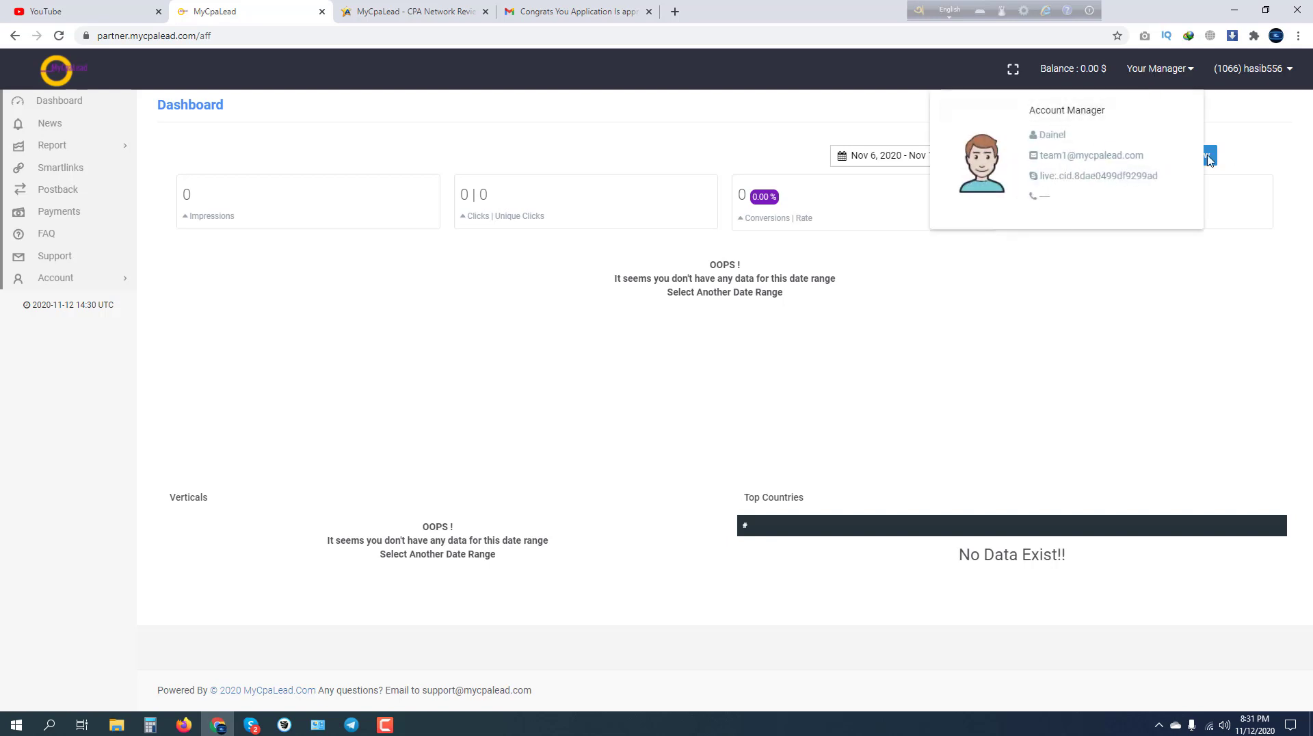
pyautogui.click(1131, 301)
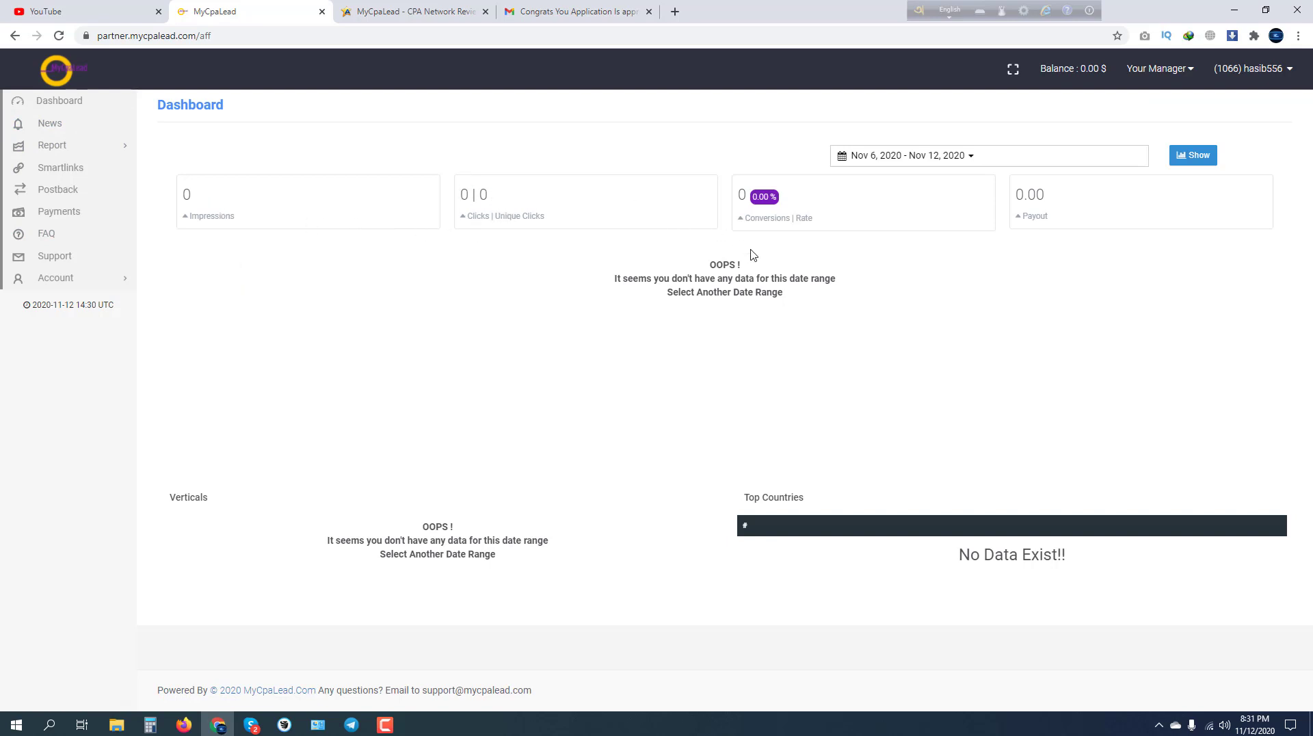
pyautogui.moveTo(759, 217); pyautogui.dragTo(777, 218)
pyautogui.moveTo(745, 507); pyautogui.dragTo(865, 502)
pyautogui.click(806, 513)
# Step: Read the news announcements and open the Global Dating smartlink to inspect its direct link
pyautogui.click(57, 123)
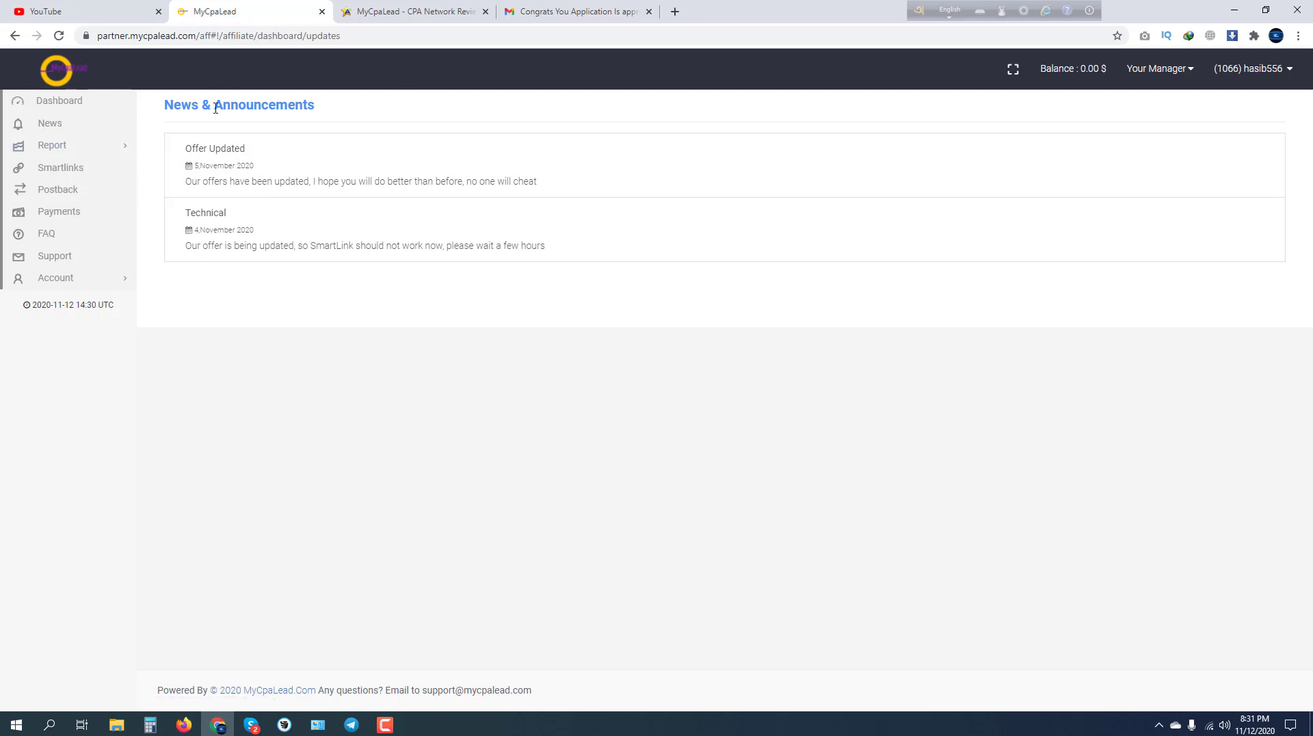
pyautogui.click(80, 170)
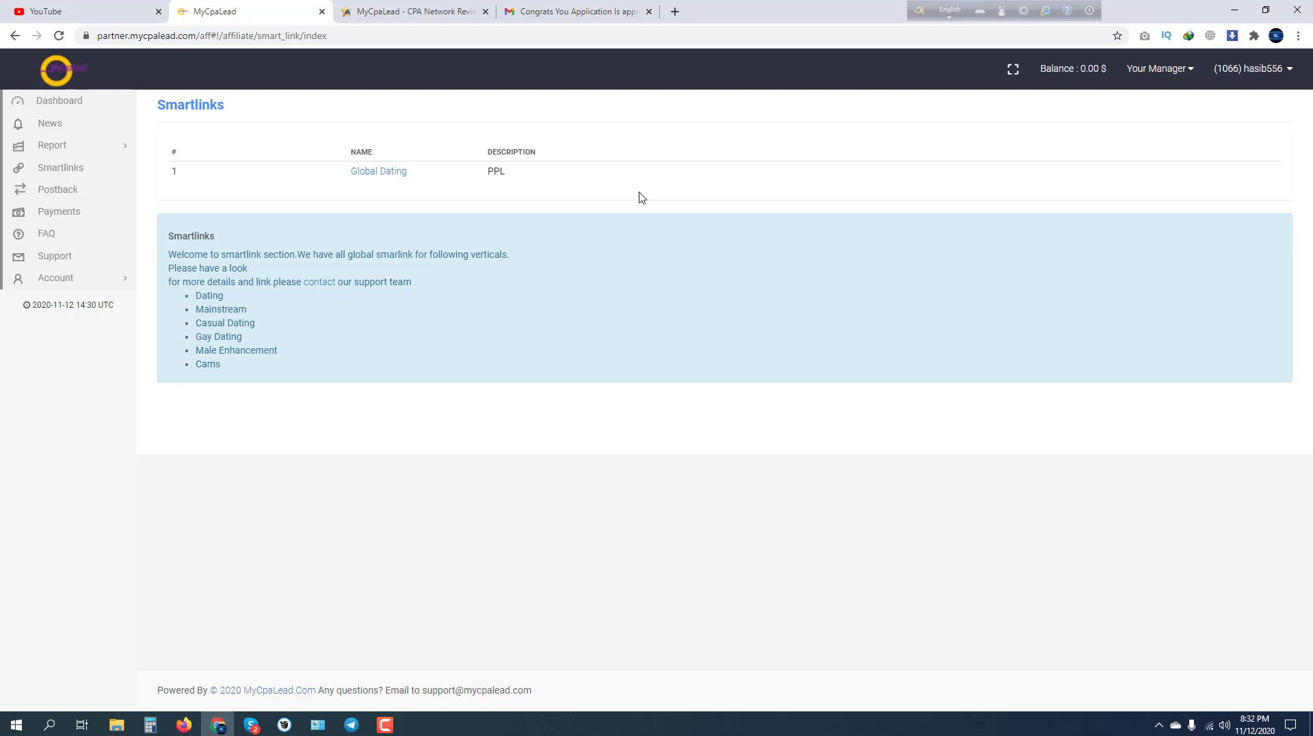
pyautogui.click(396, 179)
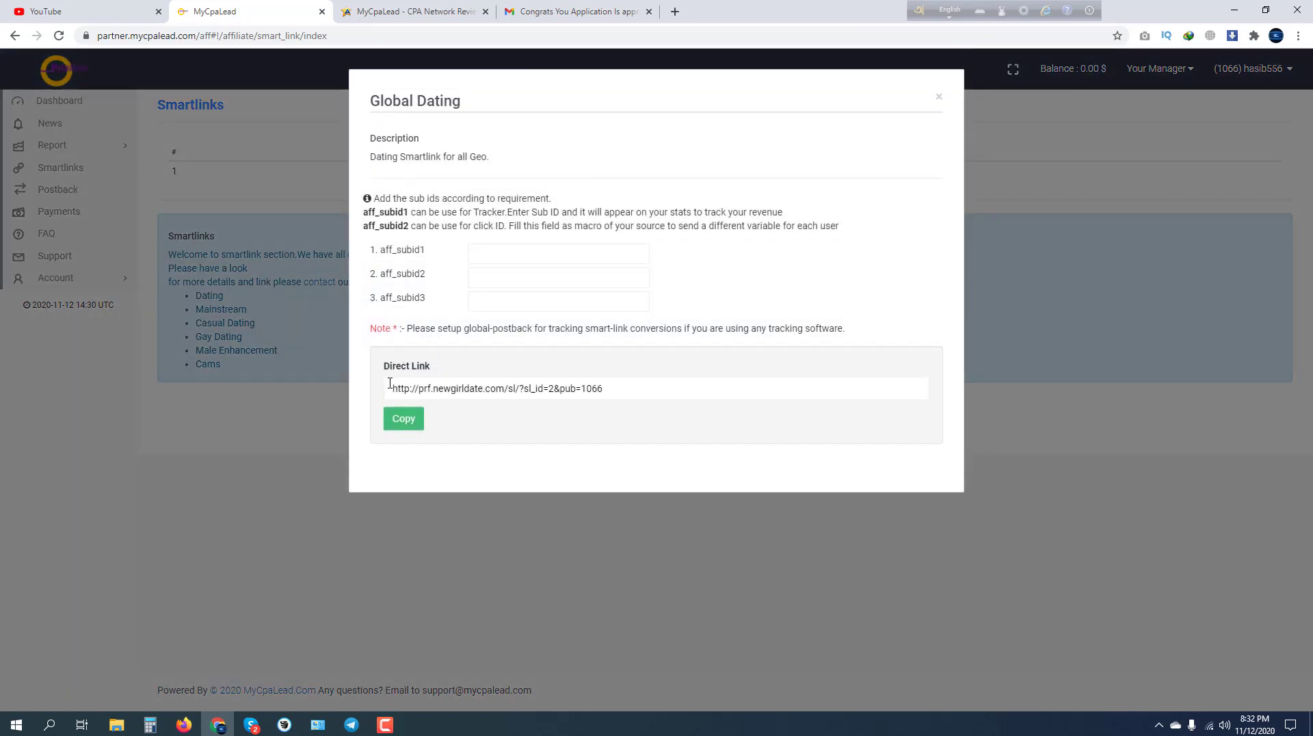
pyautogui.moveTo(396, 388); pyautogui.dragTo(645, 384)
# Step: Set aff_subid1 to ty for the Global Dating smartlink and copy its direct link
pyautogui.click(494, 252)
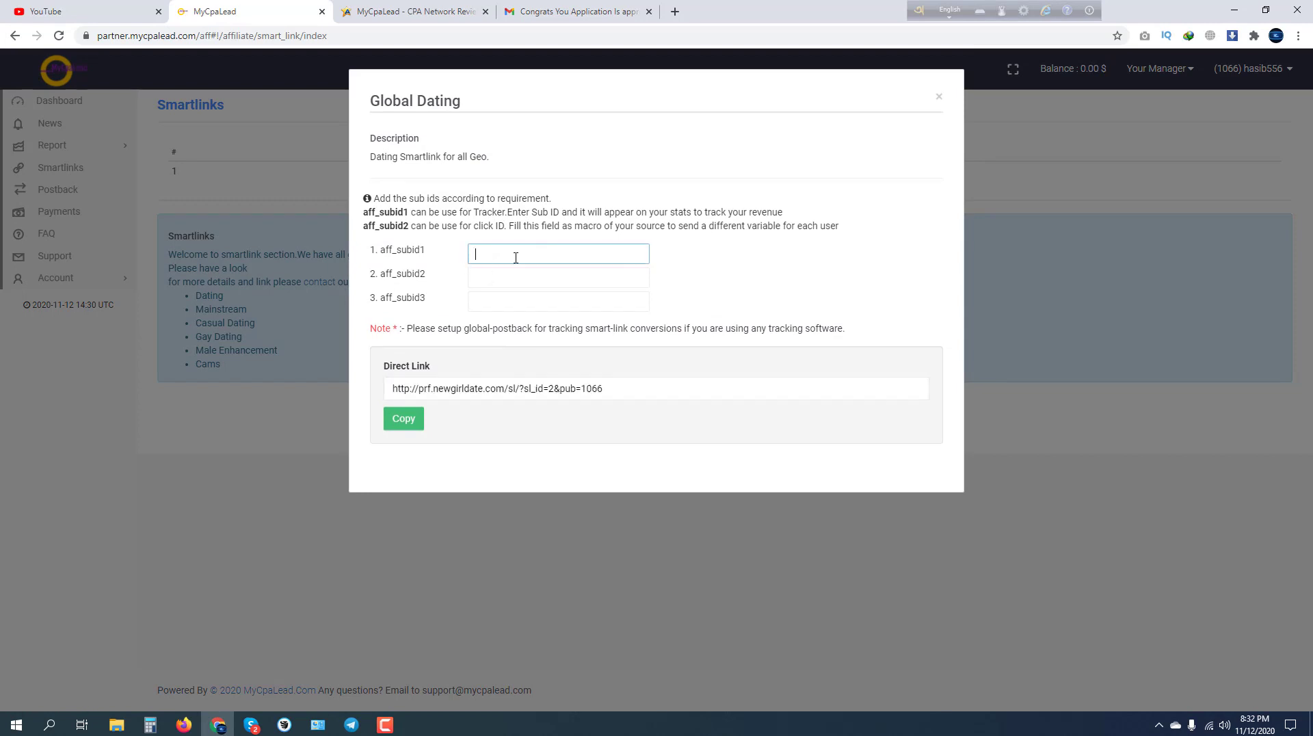
pyautogui.write('ty')
pyautogui.click(421, 424)
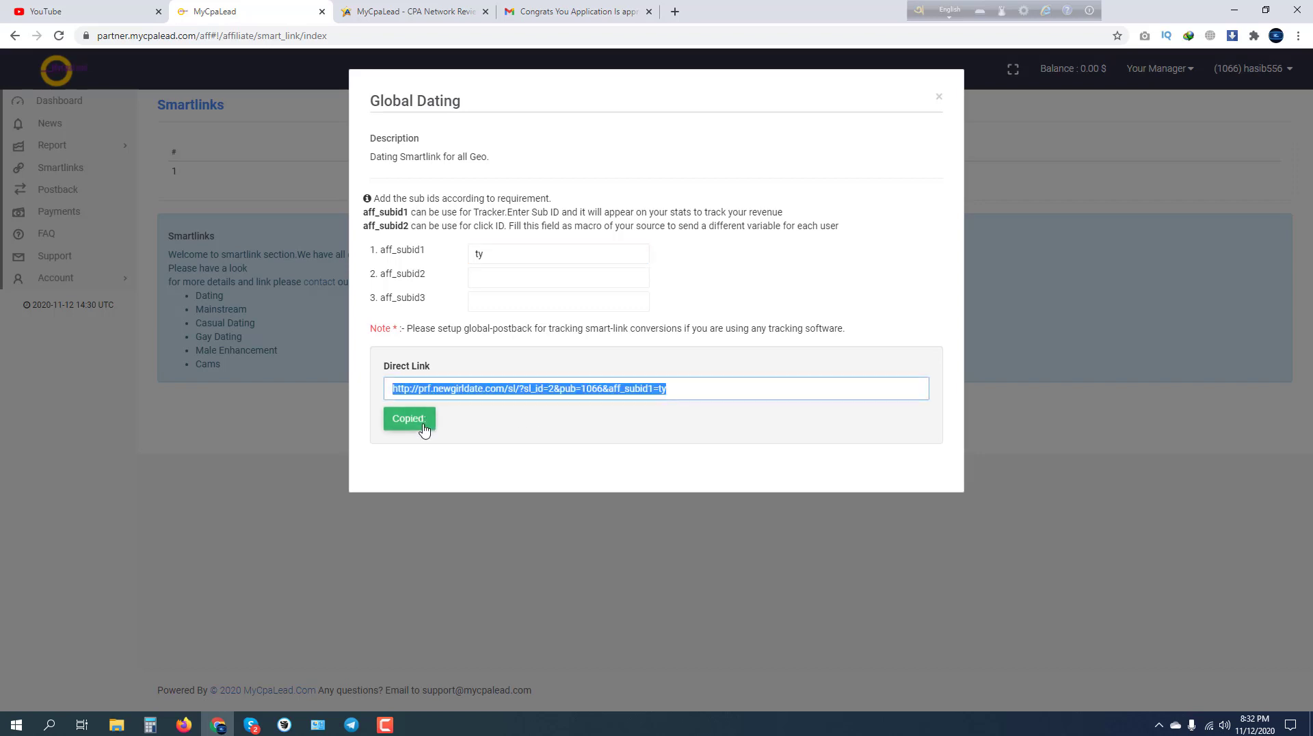
pyautogui.click(684, 393)
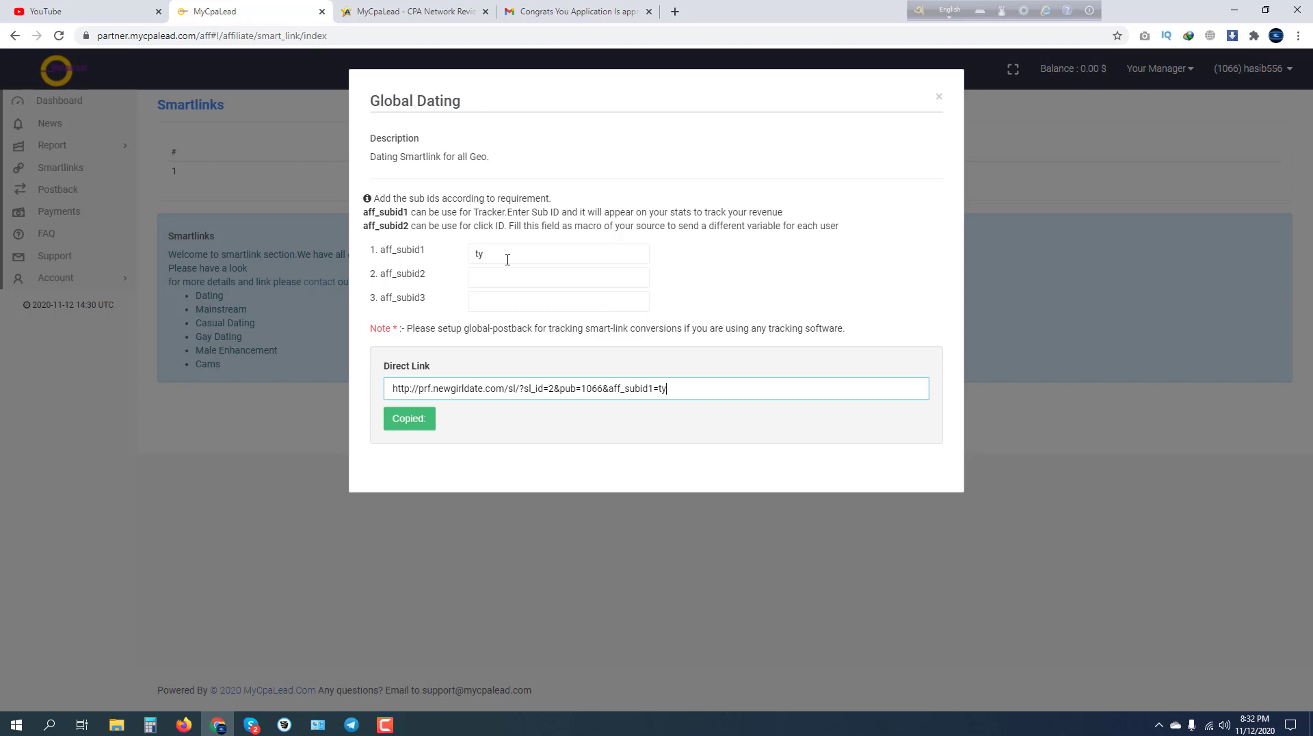
pyautogui.click(420, 423)
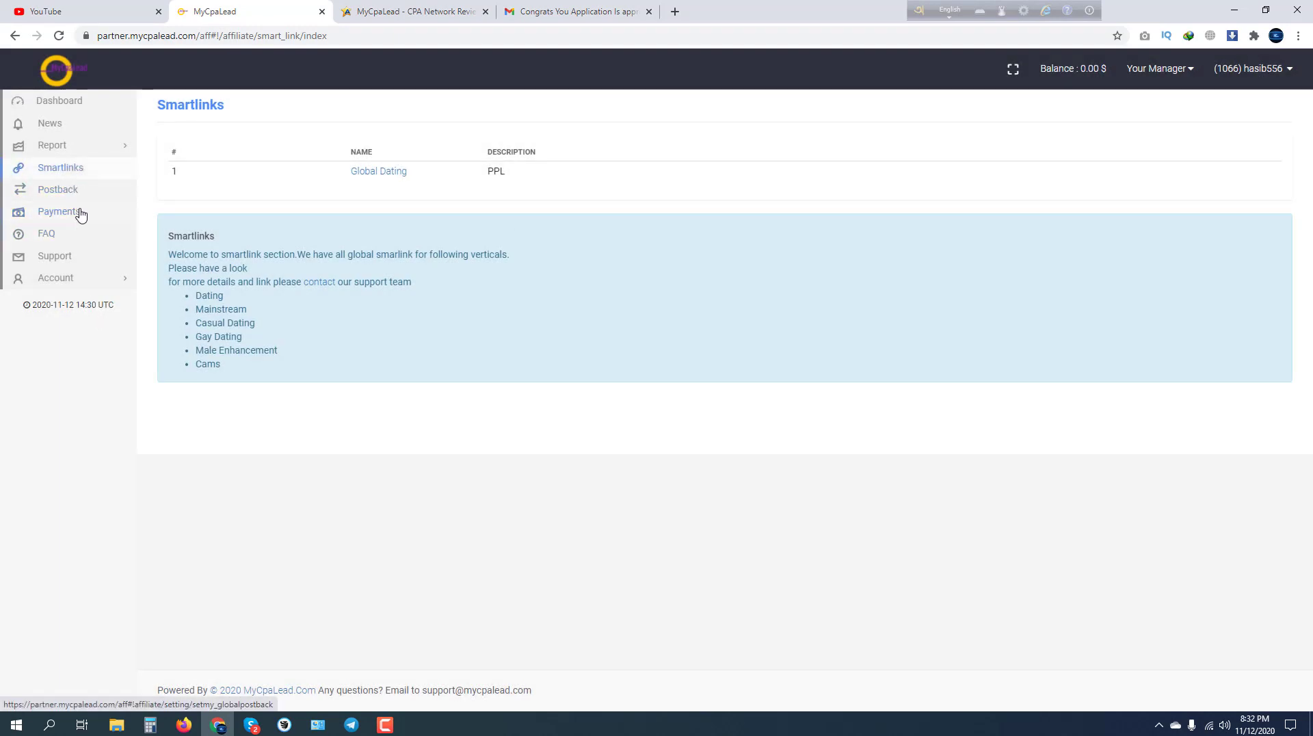
# Step: Examine the reports by day, country and tracker, including the smartlink and tracker filter choices
pyautogui.click(75, 146)
pyautogui.click(75, 172)
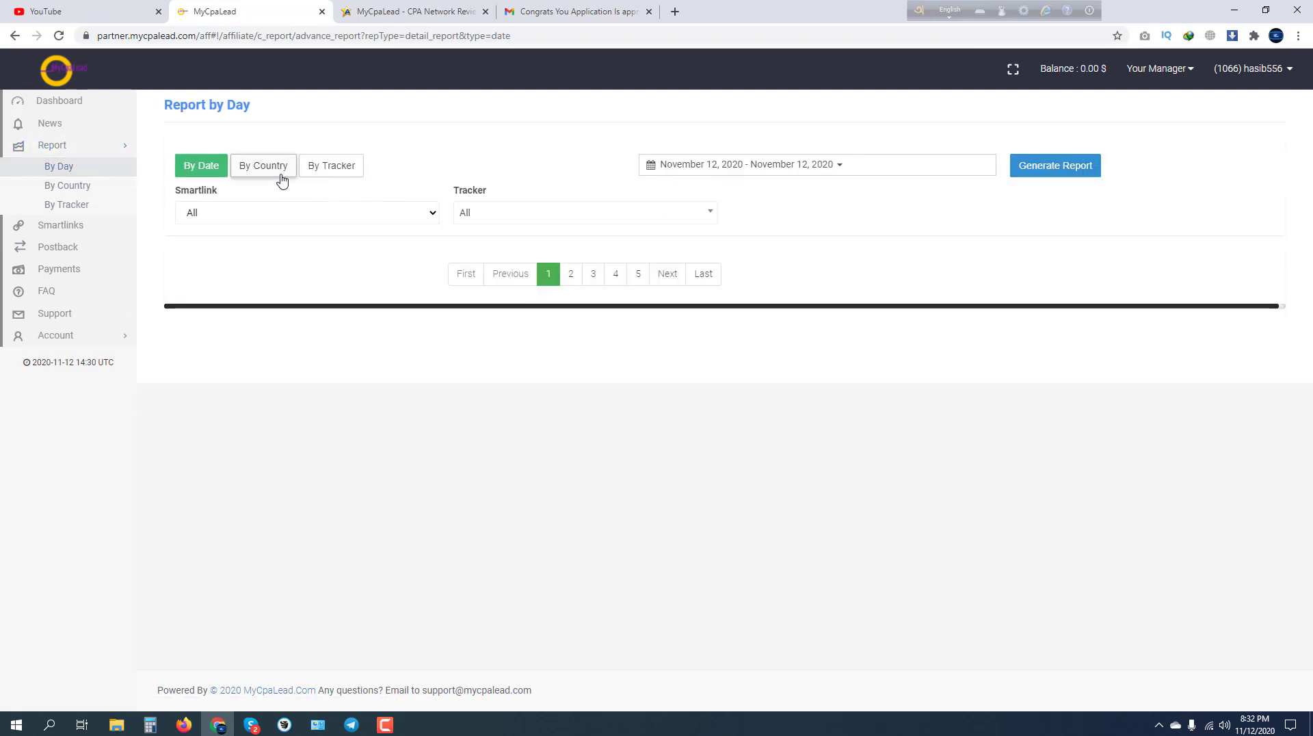
pyautogui.click(266, 168)
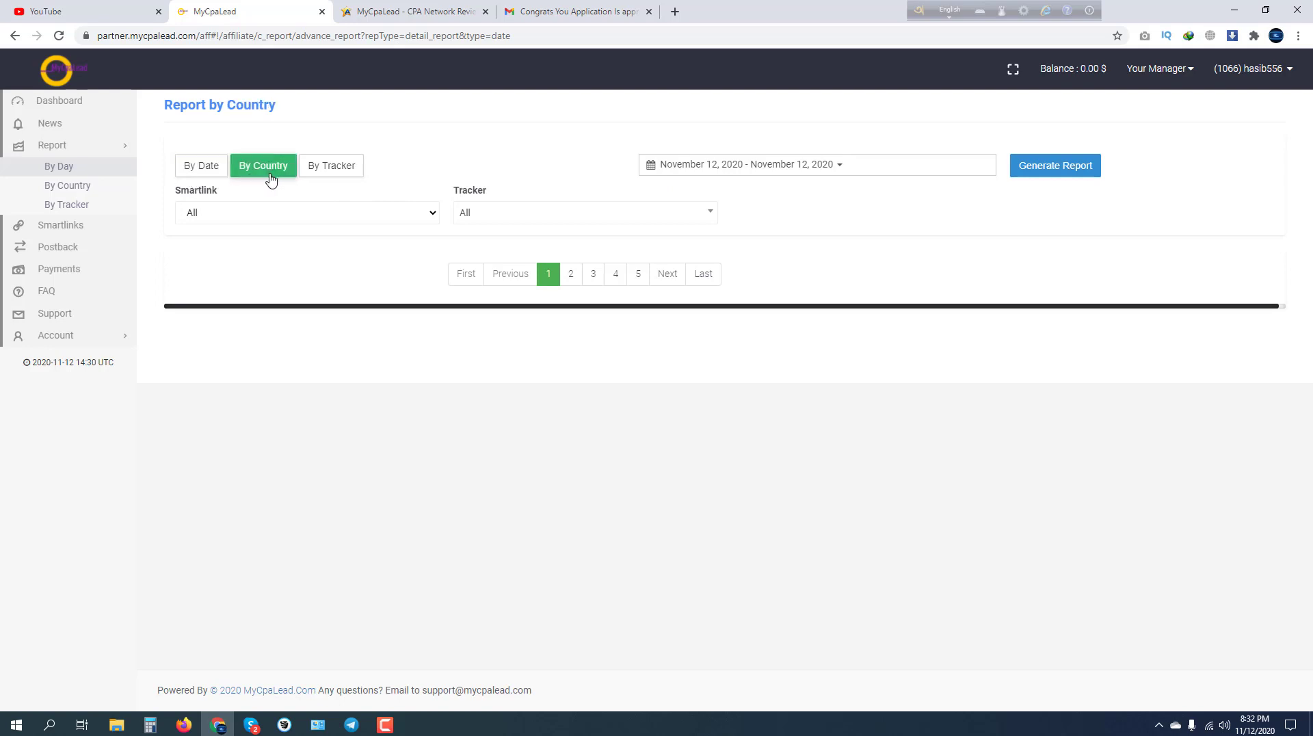
pyautogui.click(335, 168)
pyautogui.click(390, 219)
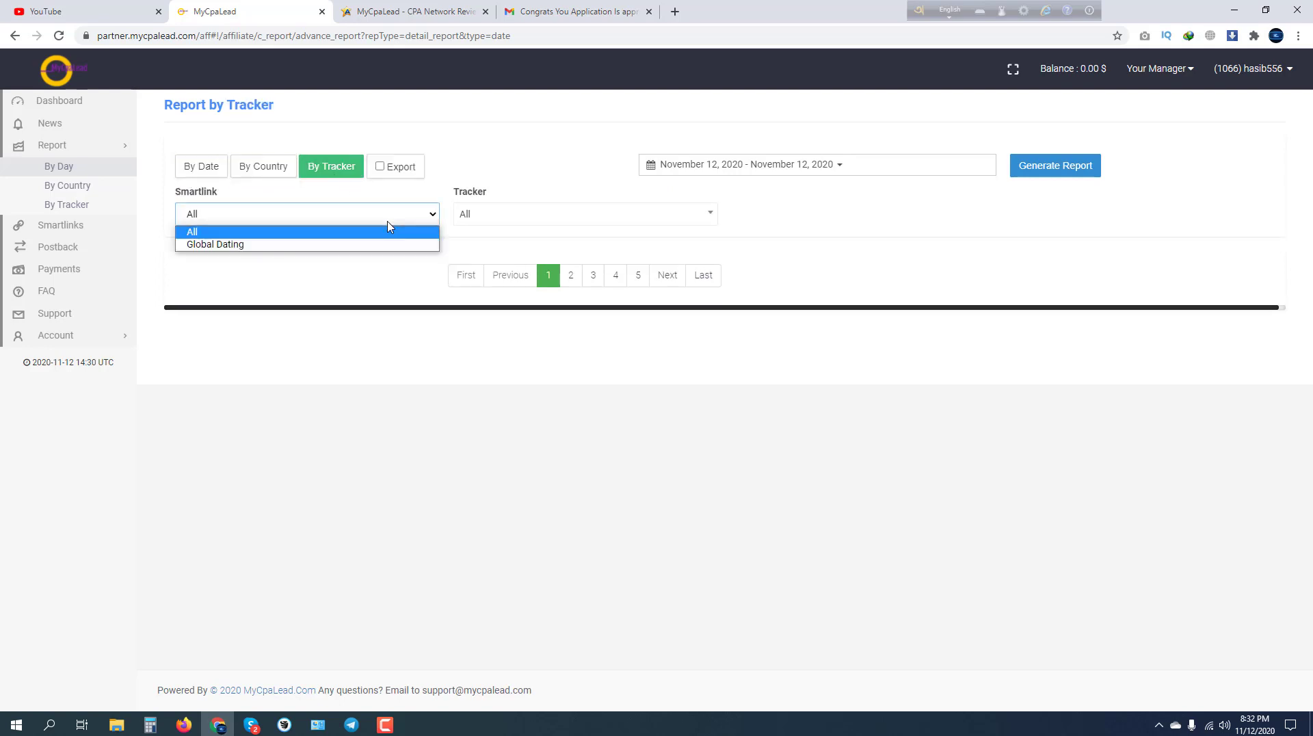
pyautogui.click(587, 216)
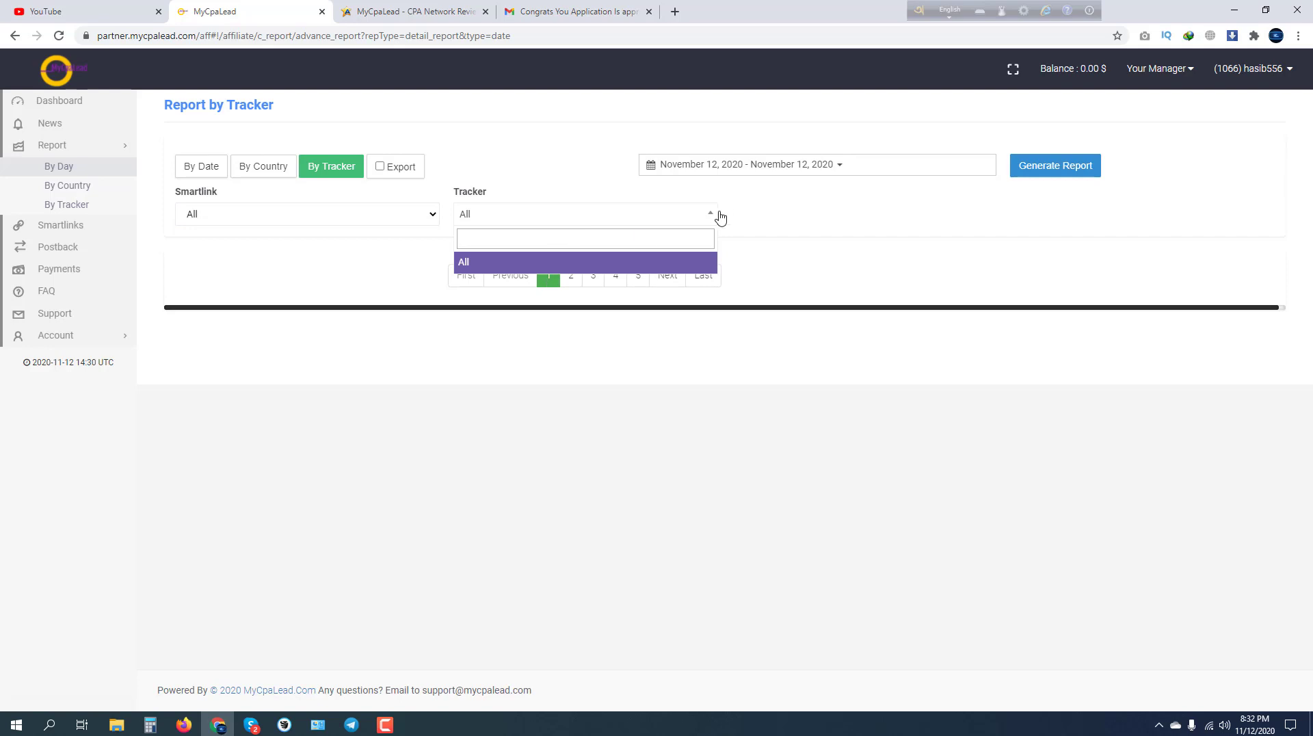
pyautogui.click(752, 200)
pyautogui.click(214, 164)
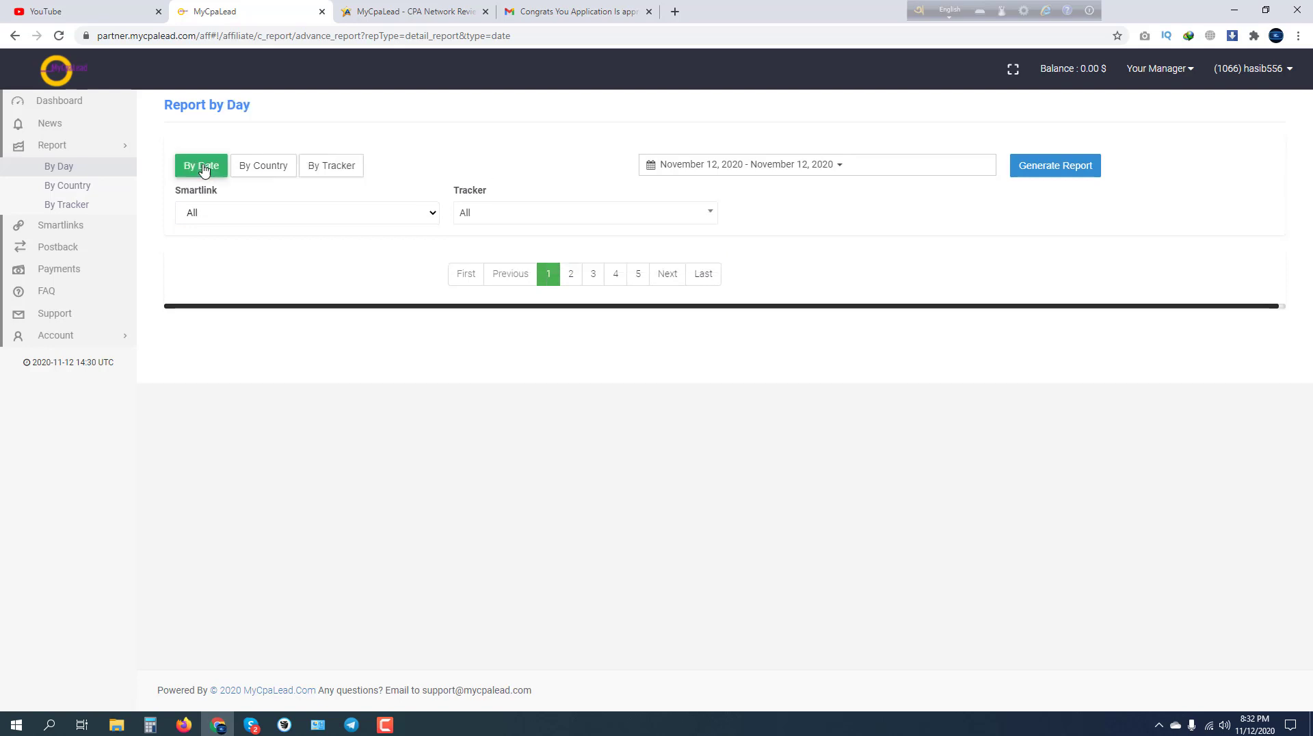
# Step: Switch to the country report and apply a custom date range from November 1, 2020 to November 12, 2020
pyautogui.click(248, 177)
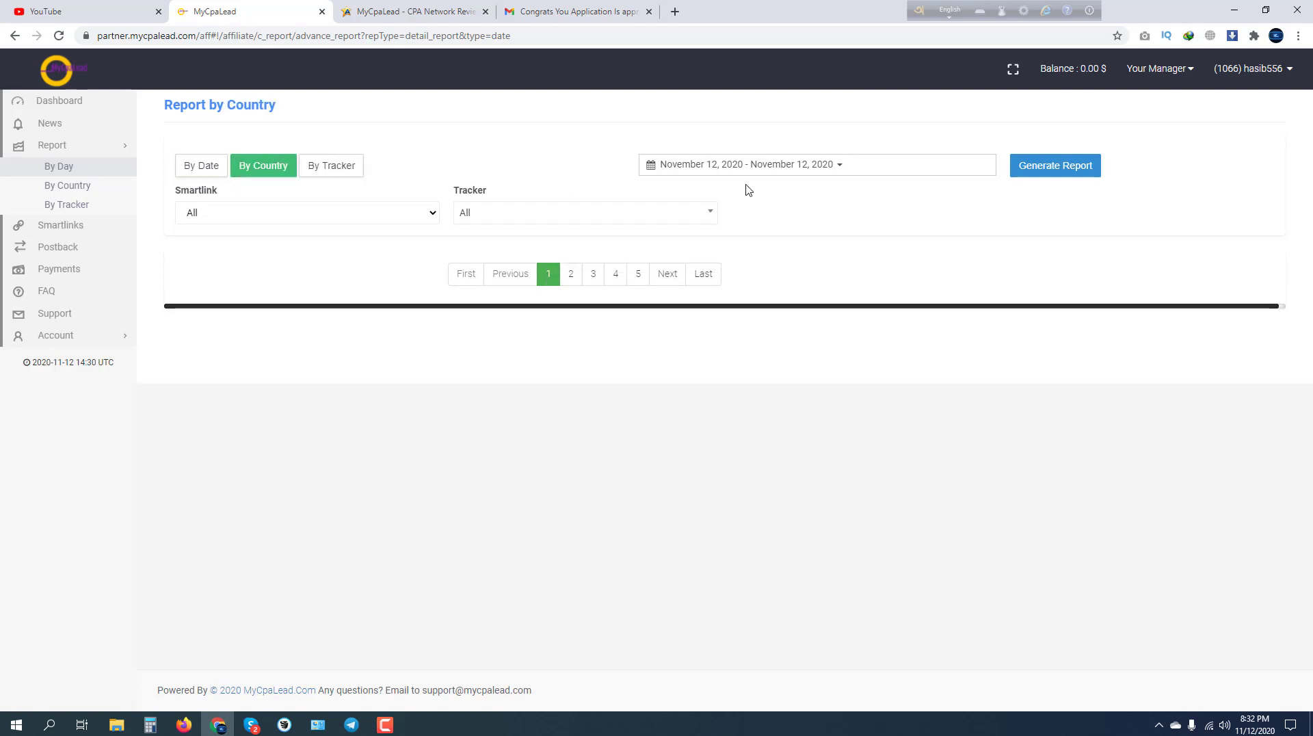
pyautogui.click(705, 172)
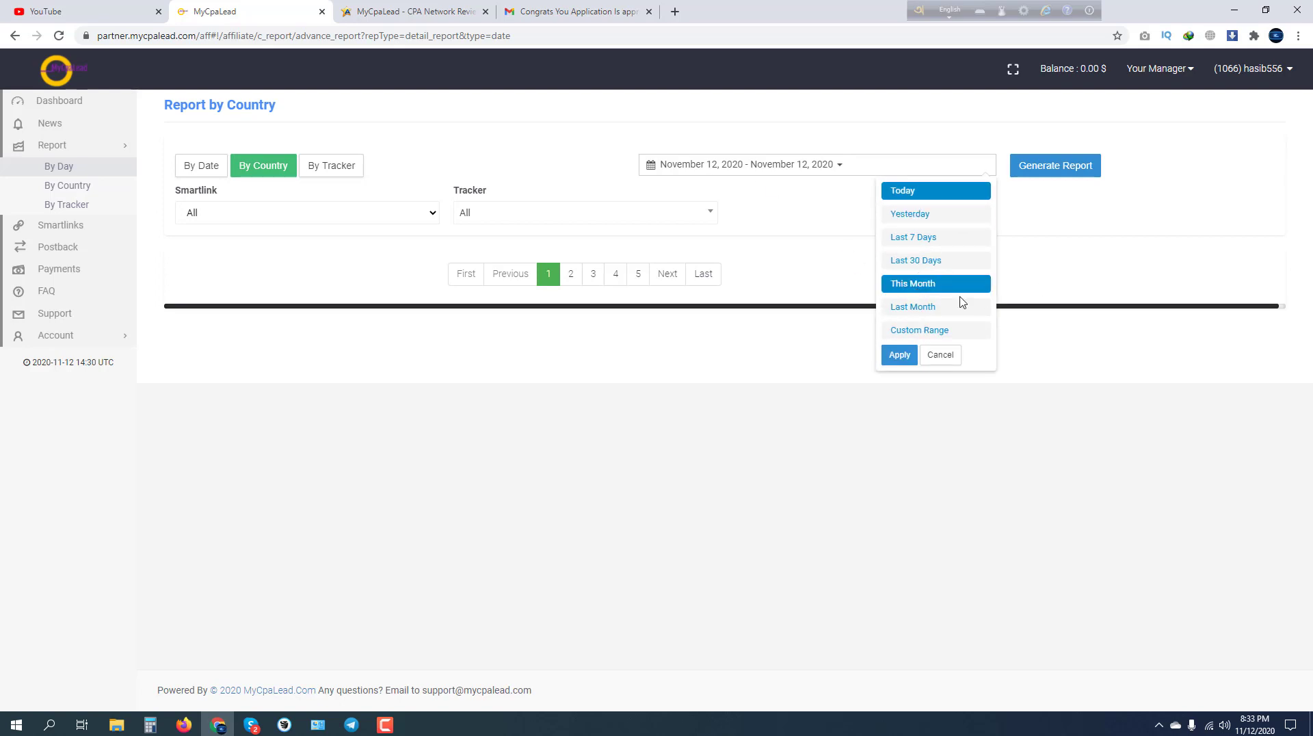
pyautogui.click(926, 332)
pyautogui.click(648, 314)
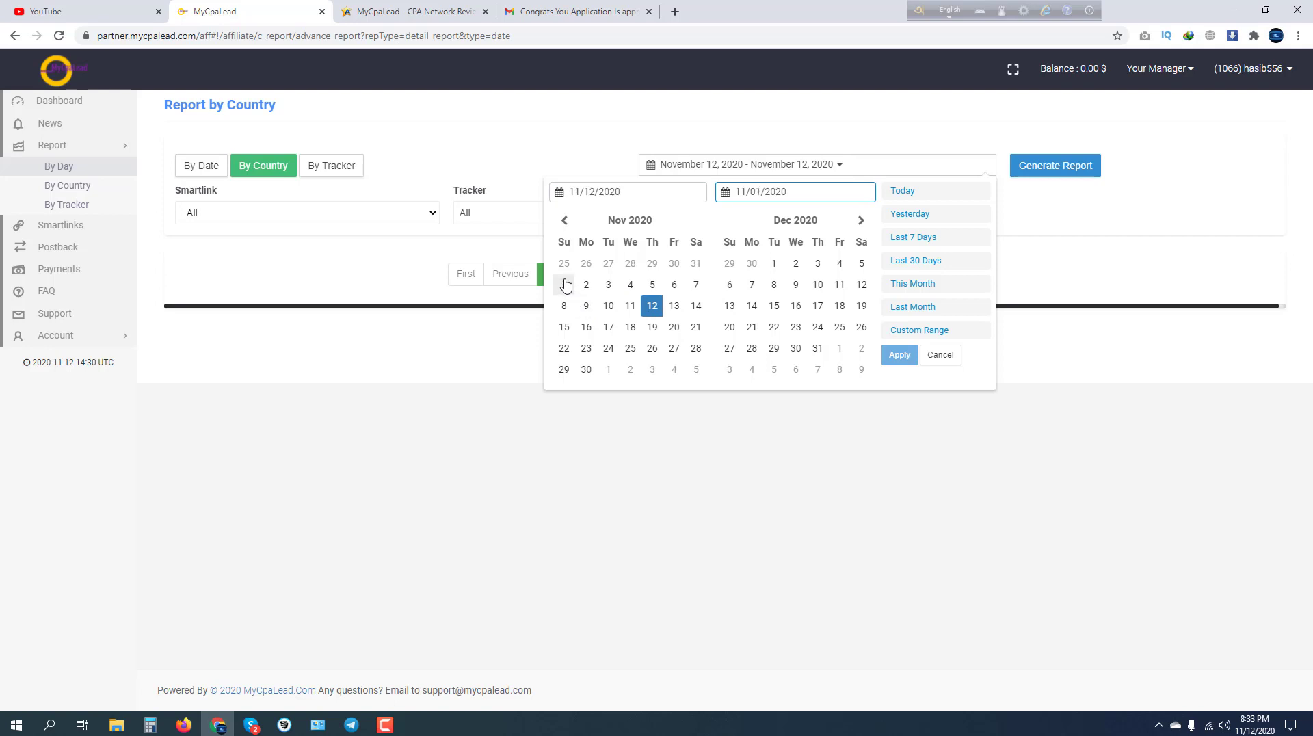
pyautogui.click(565, 285)
pyautogui.click(653, 309)
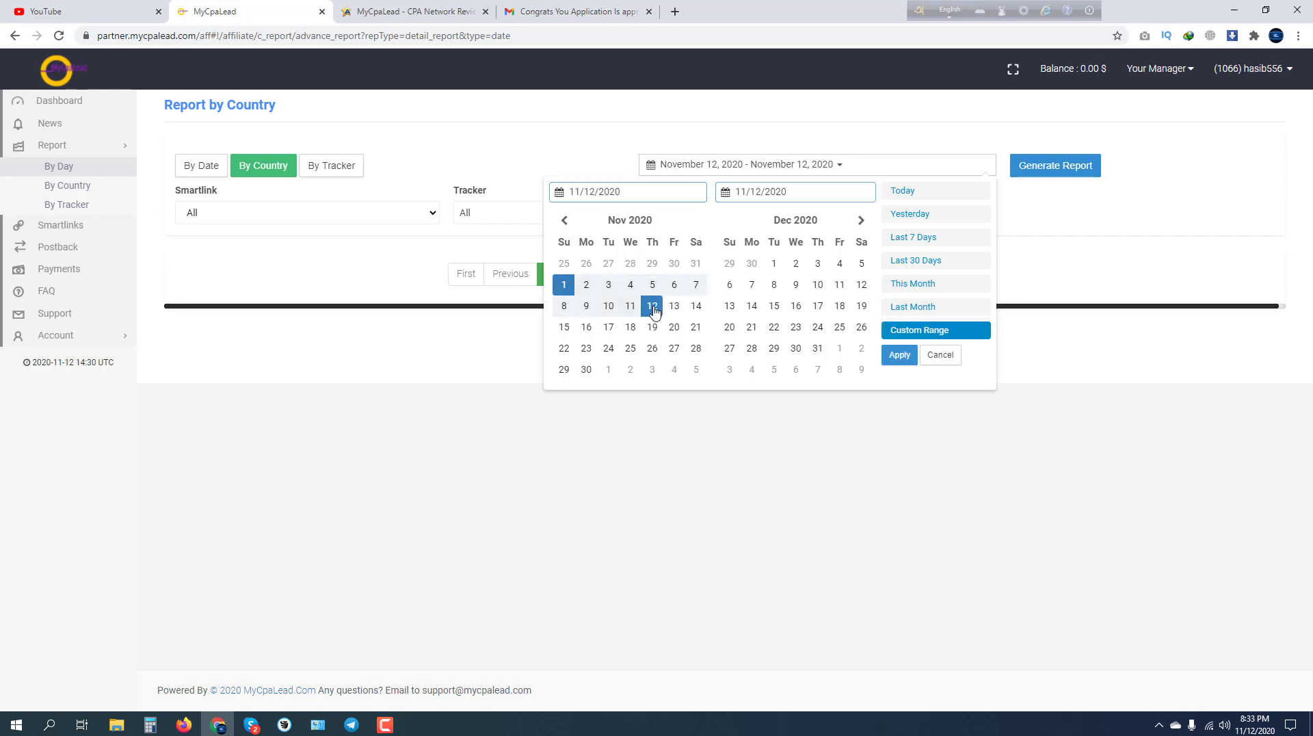
pyautogui.click(901, 357)
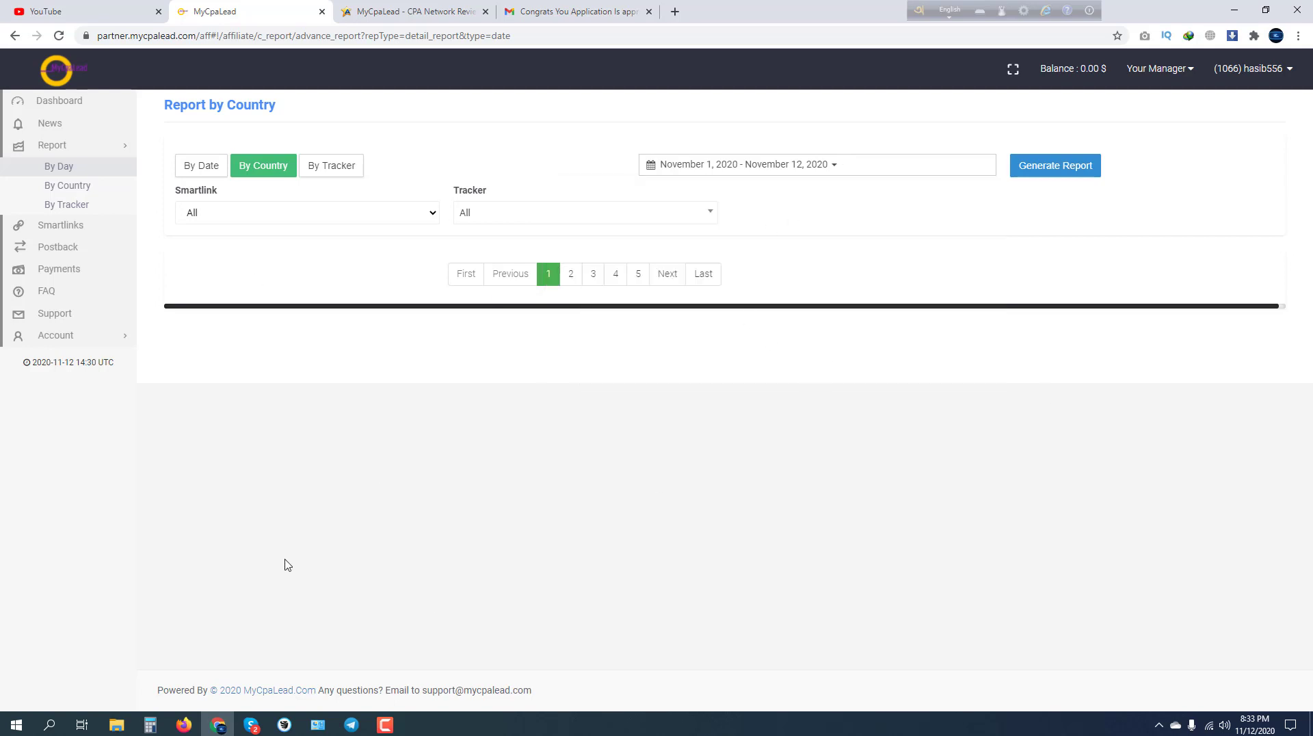
# Step: Look through the FAQ, Payments and Support pages and reveal the Account options
pyautogui.click(54, 289)
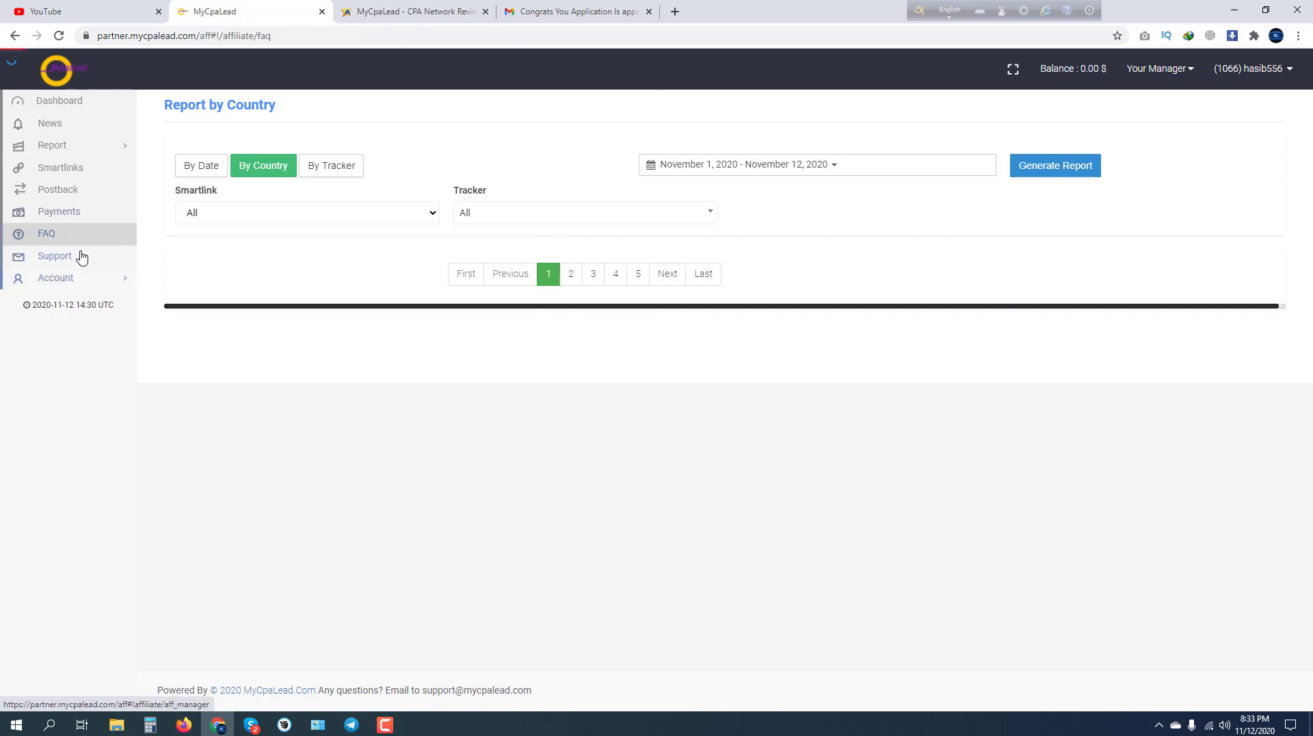
pyautogui.click(75, 221)
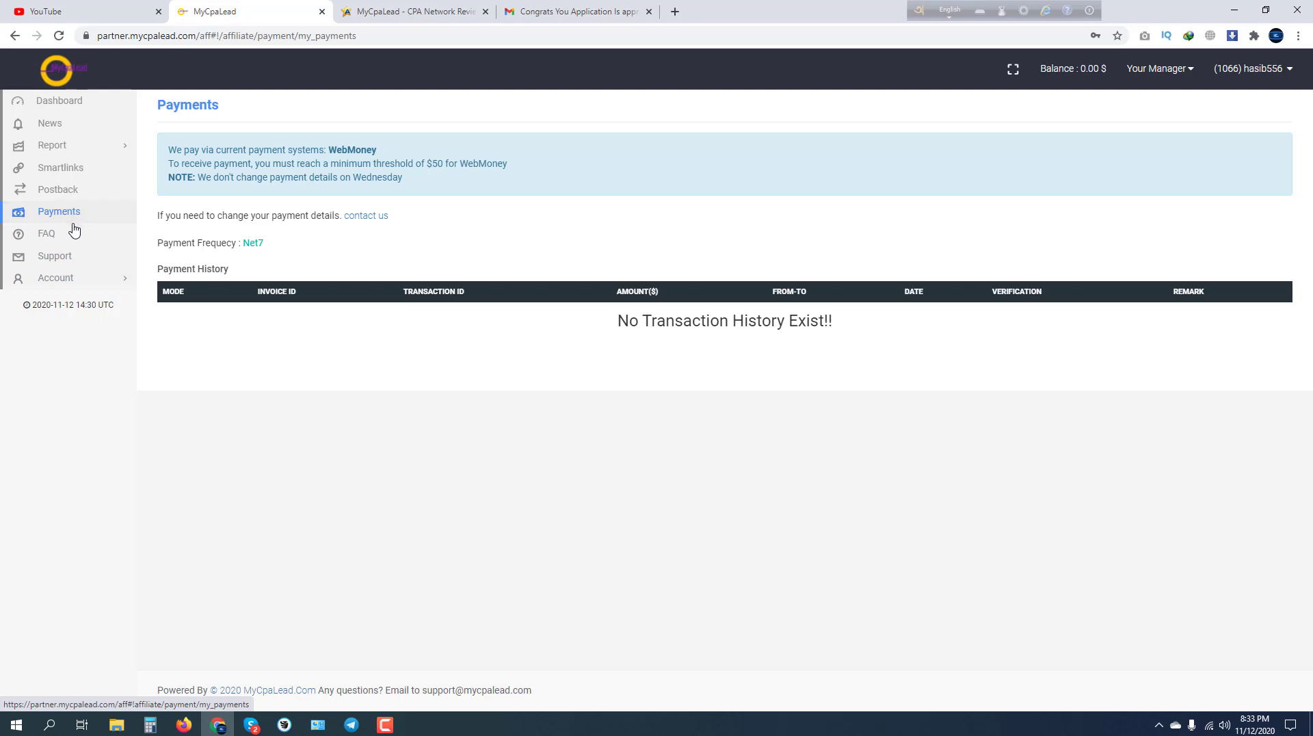
pyautogui.click(76, 259)
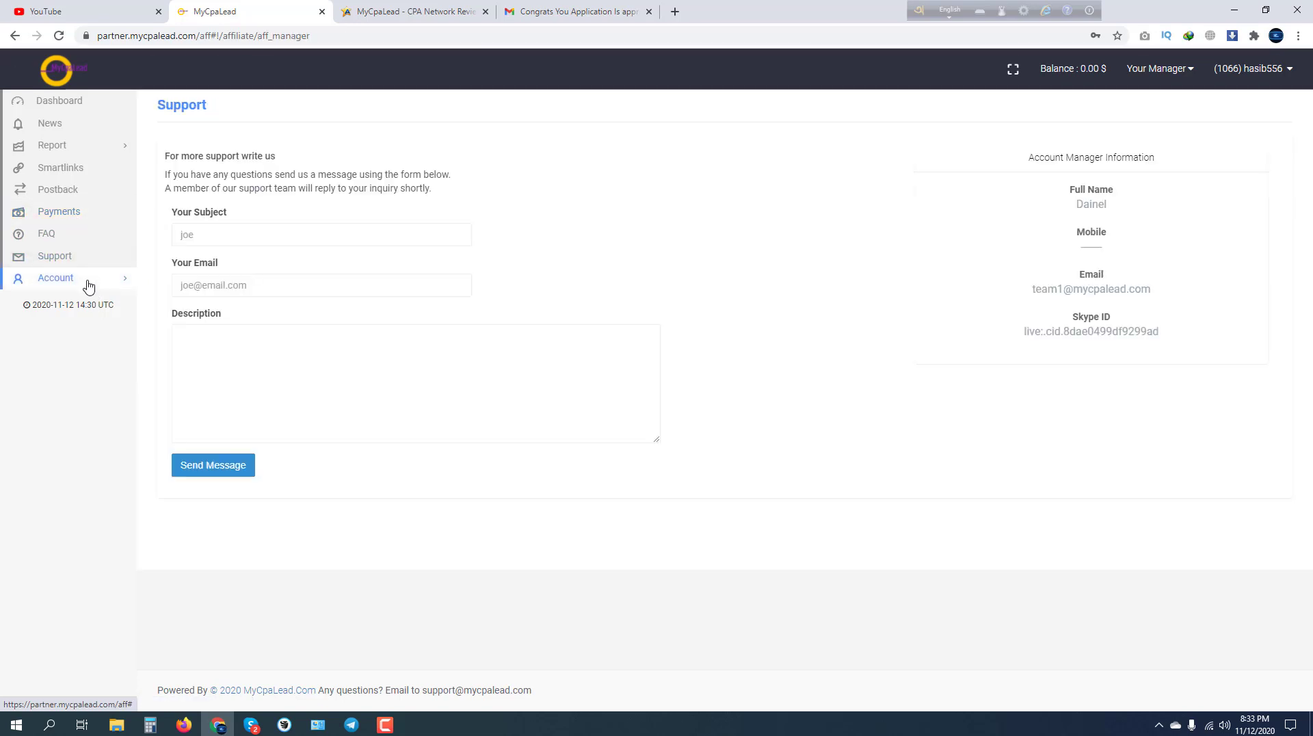
pyautogui.click(87, 286)
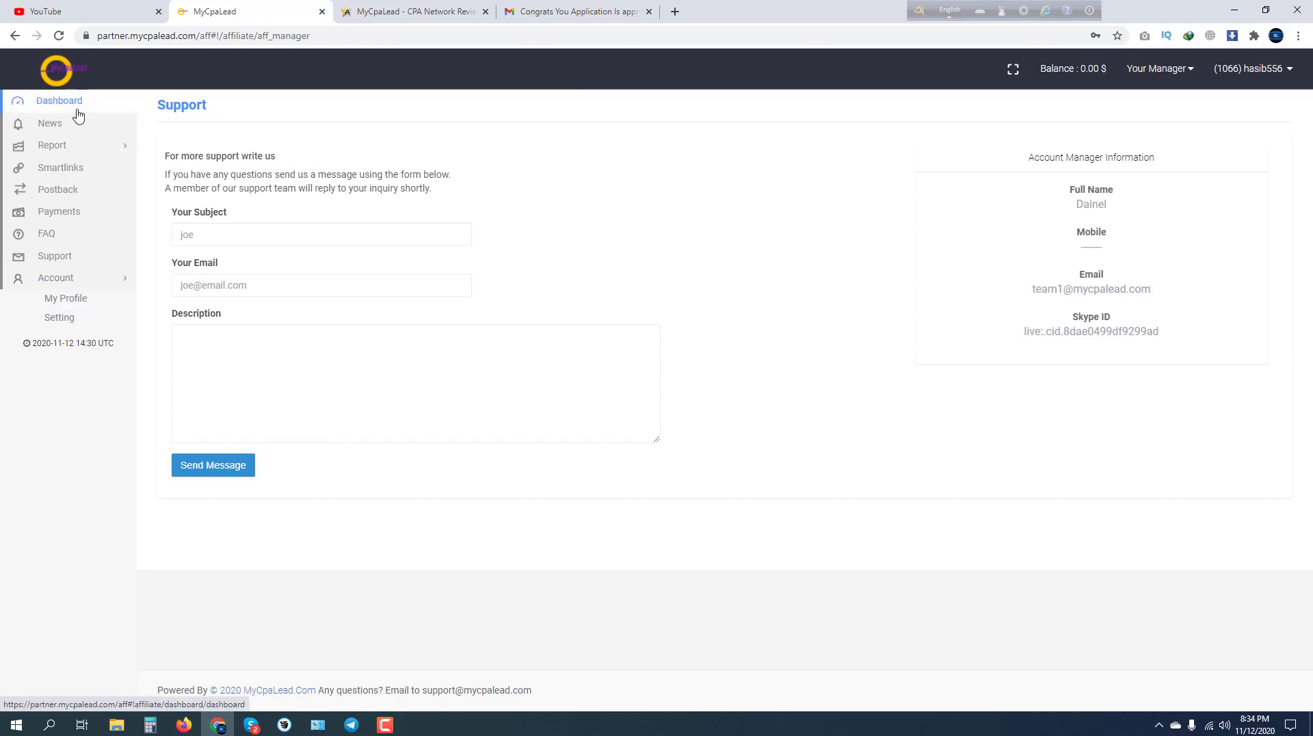